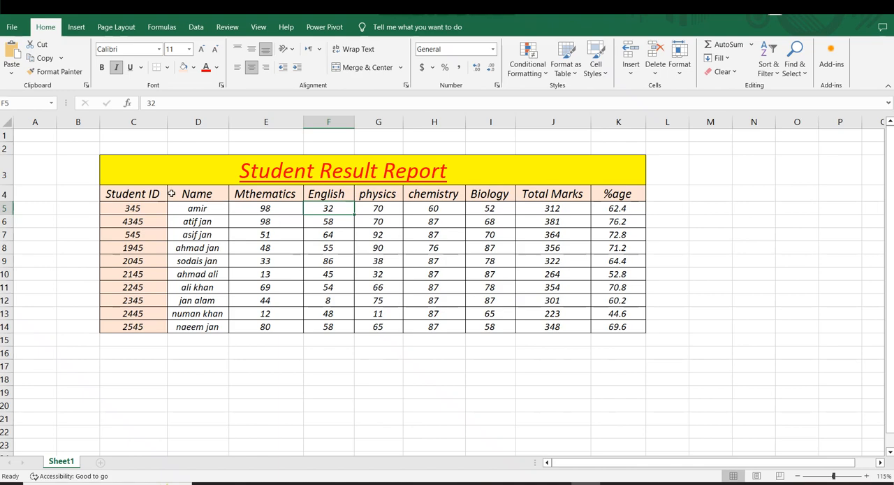
# Examine the students' marks, Total Marks and %age columns in the Student Result Report table.
pyautogui.click(451, 300)
pyautogui.moveTo(618, 194); pyautogui.dragTo(617, 313)
pyautogui.click(564, 303)
pyautogui.moveTo(609, 209); pyautogui.dragTo(619, 323)
pyautogui.click(461, 278)
pyautogui.moveTo(617, 195); pyautogui.dragTo(618, 298)
pyautogui.click(533, 295)
pyautogui.moveTo(605, 197); pyautogui.dragTo(612, 314)
pyautogui.click(480, 299)
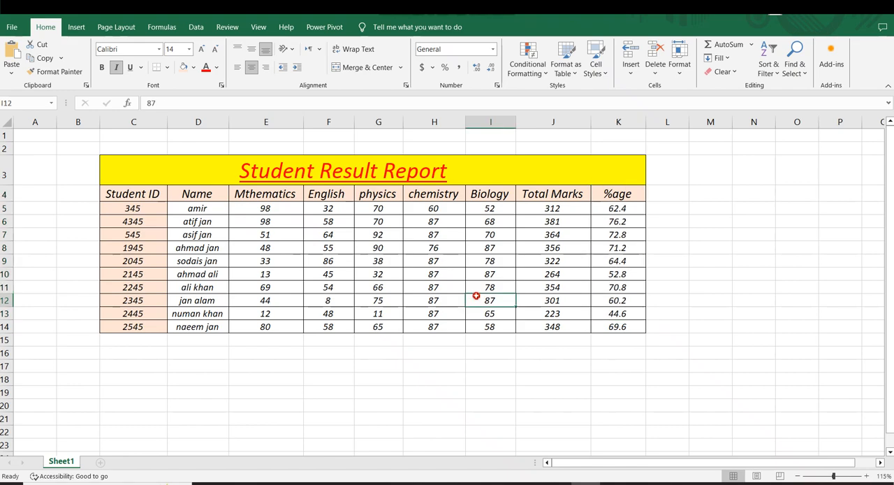
pyautogui.click(562, 222)
pyautogui.moveTo(620, 208); pyautogui.dragTo(618, 274)
pyautogui.click(601, 220)
pyautogui.click(573, 259)
pyautogui.click(523, 194)
pyautogui.moveTo(618, 208); pyautogui.dragTo(619, 273)
pyautogui.click(505, 264)
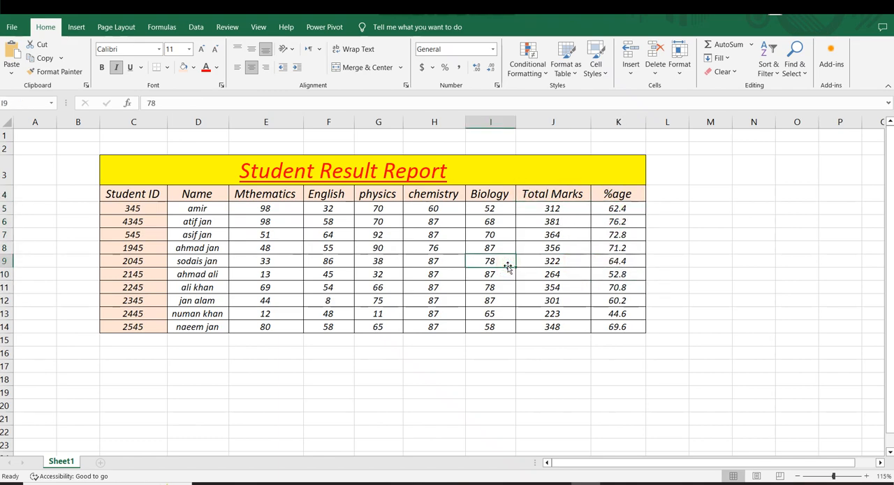
pyautogui.click(446, 248)
pyautogui.click(244, 196)
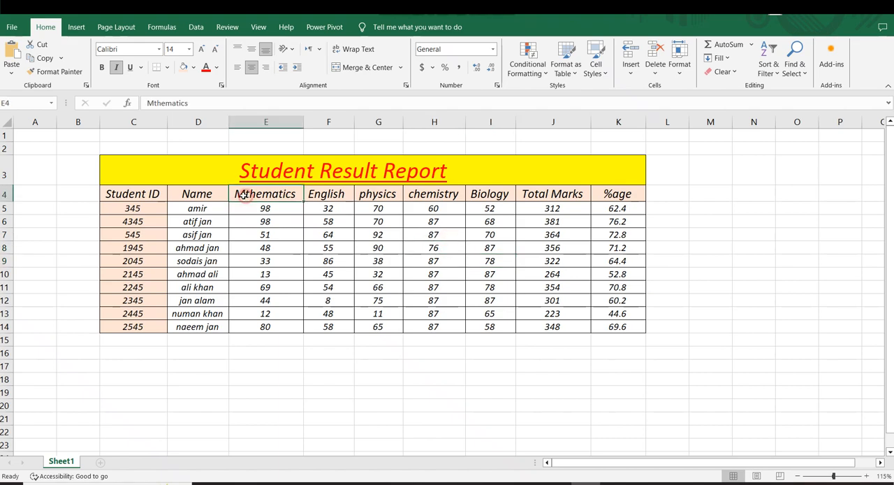
pyautogui.moveTo(598, 208); pyautogui.dragTo(617, 274)
pyautogui.click(444, 279)
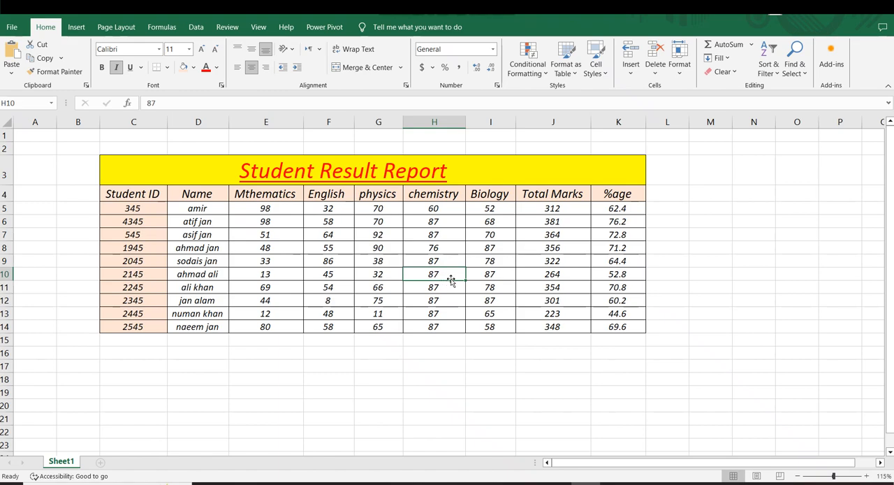
pyautogui.click(596, 271)
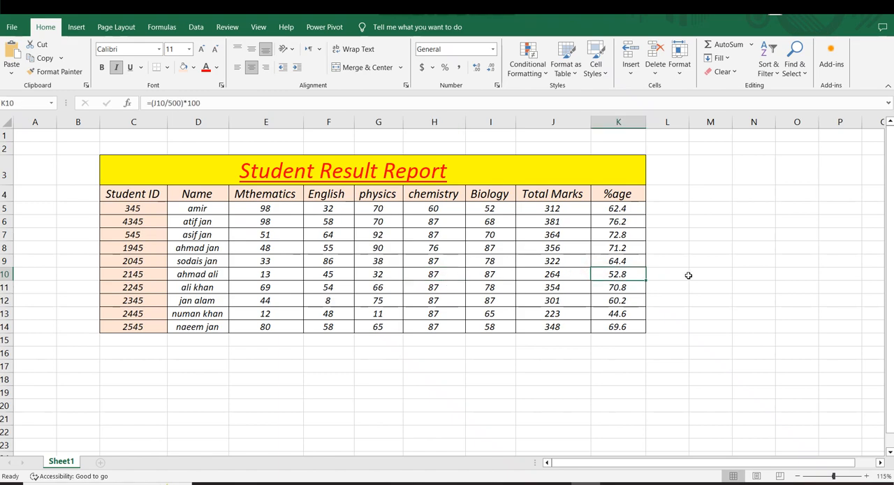
pyautogui.click(440, 234)
pyautogui.moveTo(115, 195); pyautogui.dragTo(619, 327)
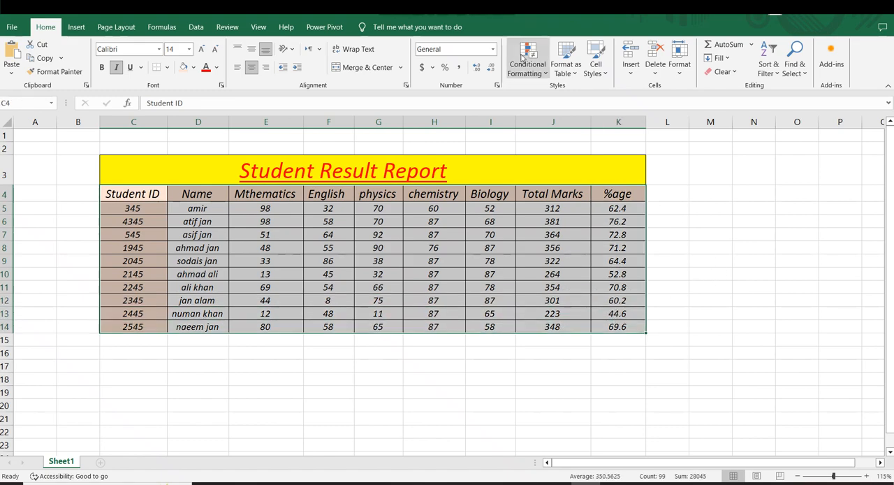
pyautogui.click(544, 73)
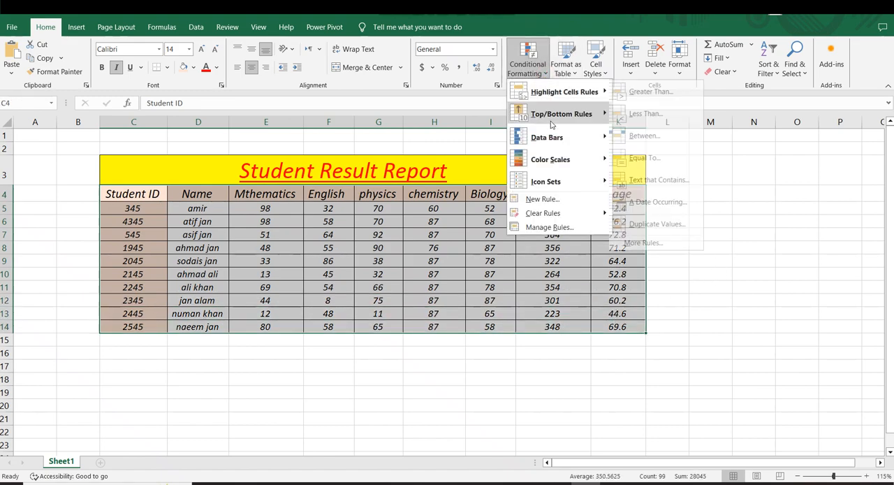
pyautogui.click(538, 199)
pyautogui.moveTo(95, 161); pyautogui.dragTo(833, 151)
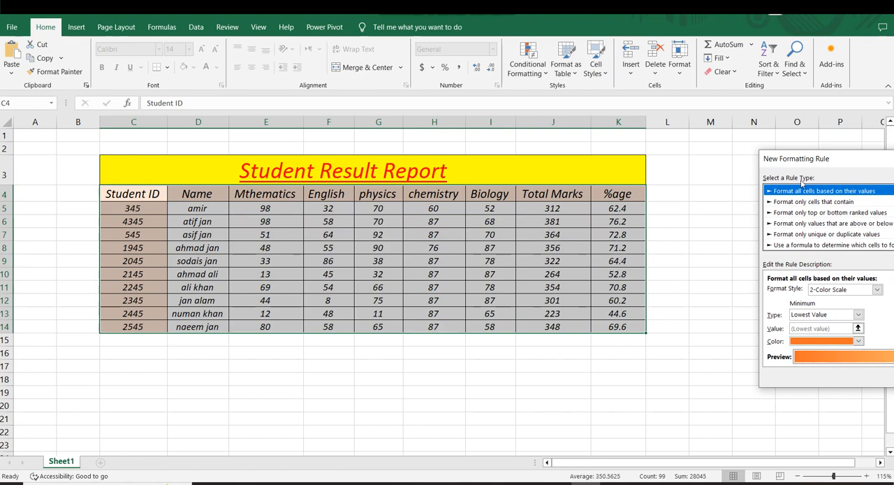
pyautogui.moveTo(839, 158); pyautogui.dragTo(739, 98)
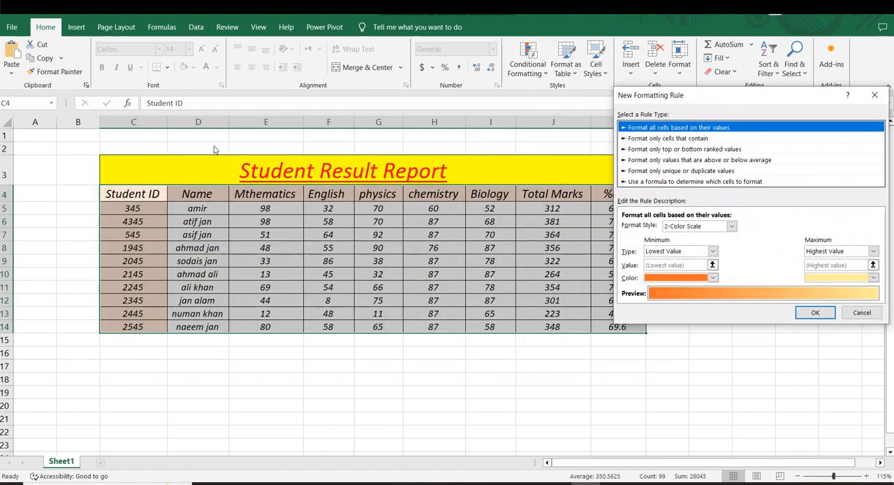
pyautogui.click(862, 312)
pyautogui.click(831, 312)
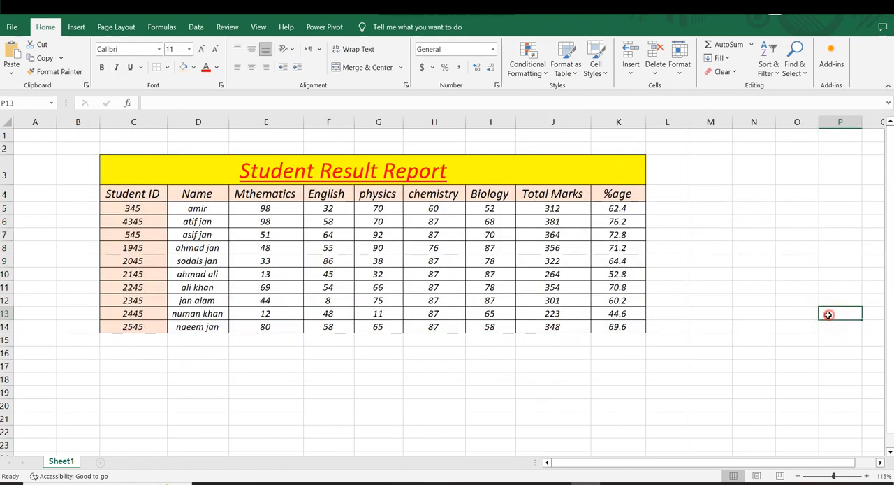
# Start a new conditional formatting rule for C5:K14 that uses a formula to determine which cells to format.
pyautogui.moveTo(125, 208); pyautogui.dragTo(608, 326)
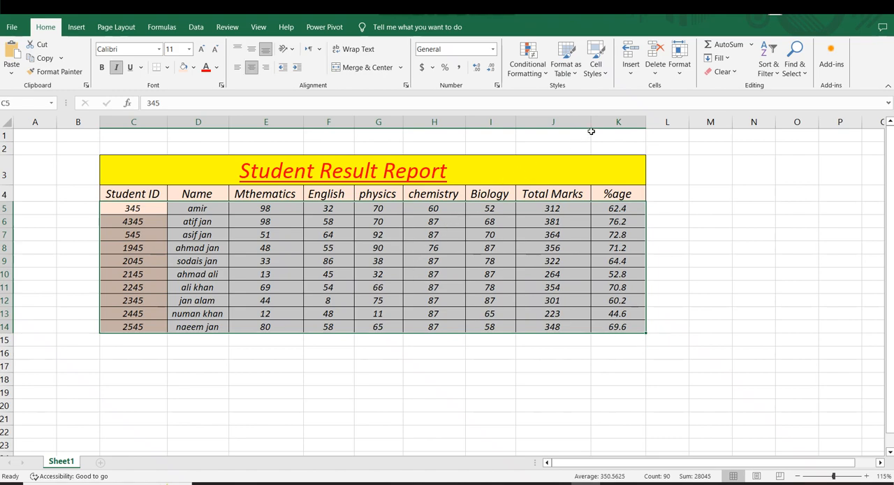
pyautogui.click(547, 78)
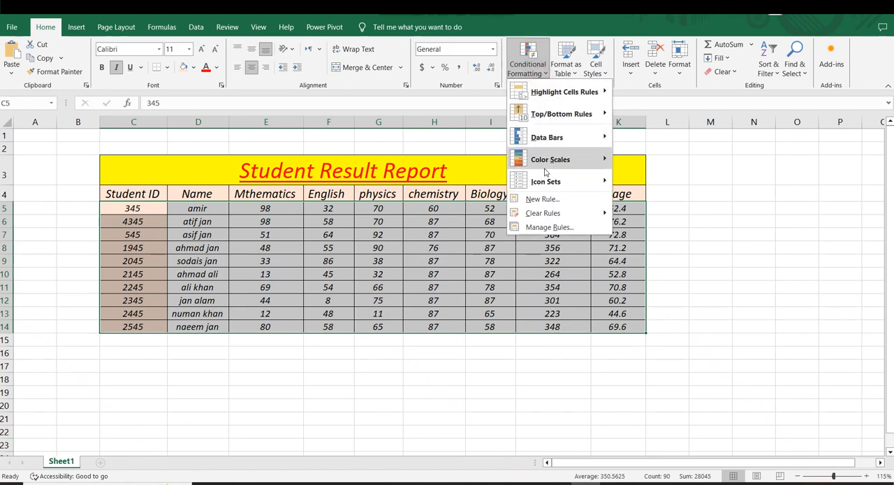
pyautogui.click(527, 201)
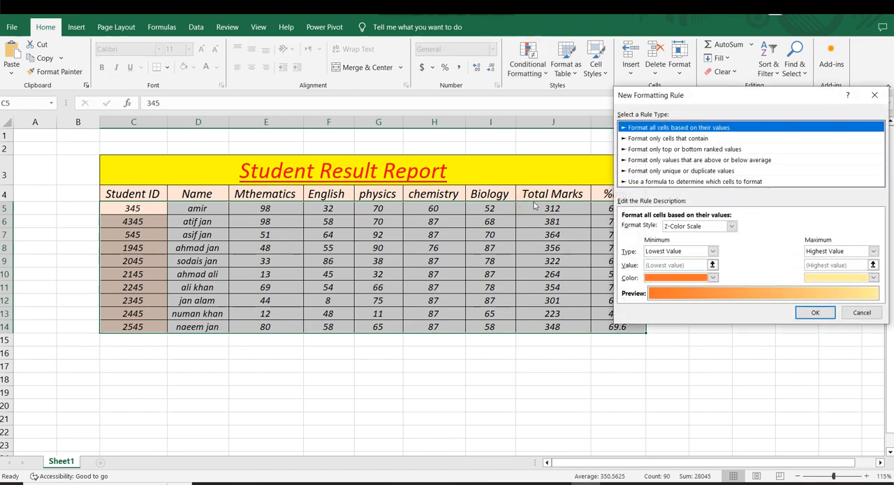
pyautogui.moveTo(693, 99); pyautogui.dragTo(607, 88)
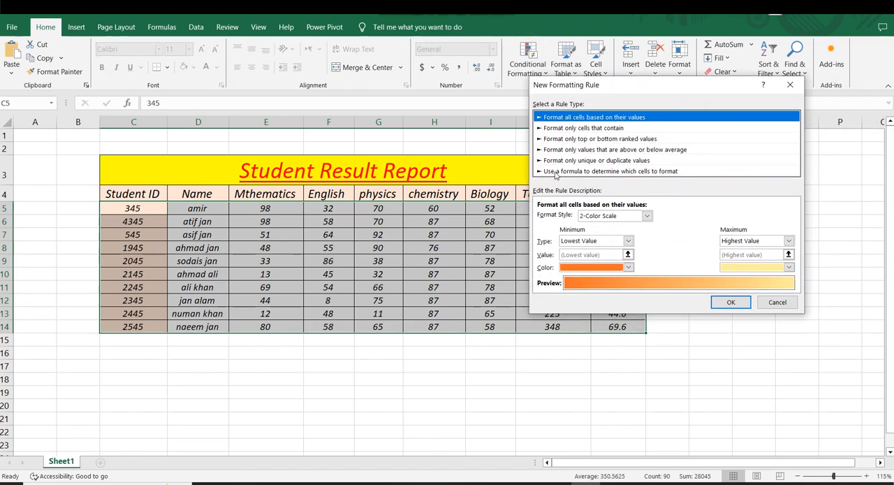
pyautogui.click(631, 172)
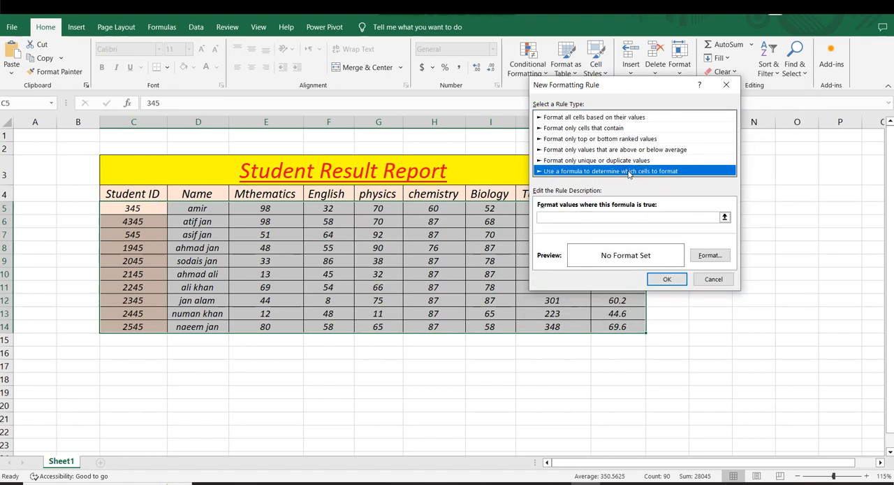
# Enter =$K5=LARGE($K$5:$K$14,1) as the rule's formula to match the row with the highest %age.
pyautogui.moveTo(594, 85); pyautogui.dragTo(785, 75)
pyautogui.click(633, 207)
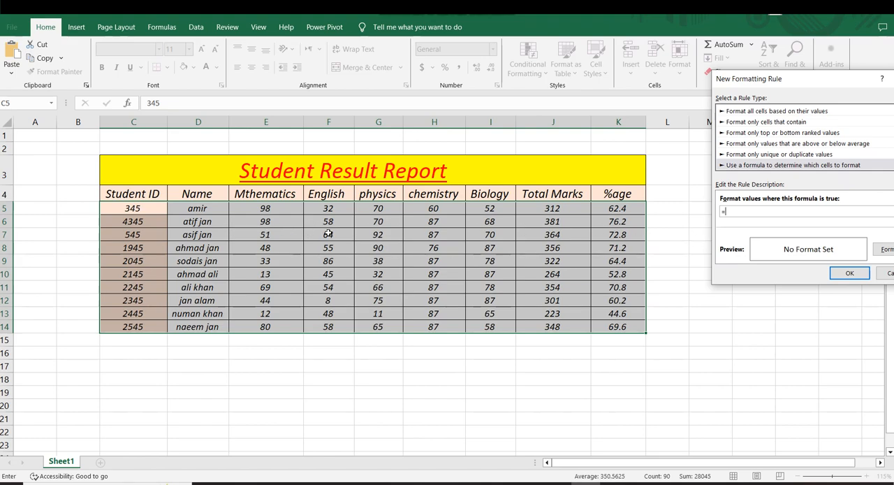
pyautogui.click(618, 210)
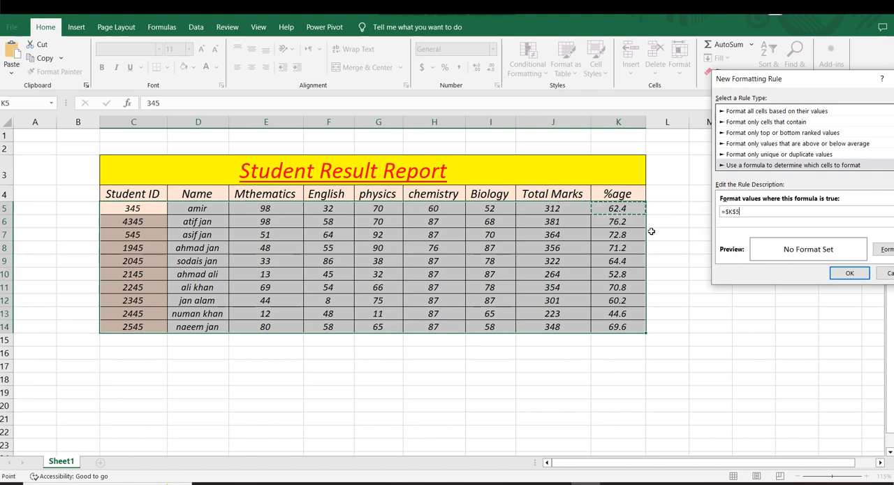
pyautogui.moveTo(828, 89); pyautogui.dragTo(287, 185)
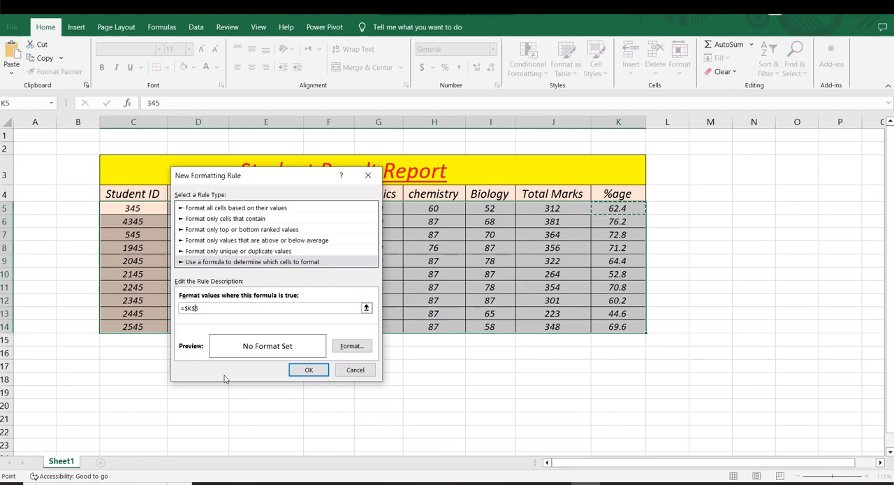
pyautogui.press('BackSpace')
pyautogui.click(203, 308)
pyautogui.write('GE(')
pyautogui.moveTo(614, 208); pyautogui.dragTo(615, 328)
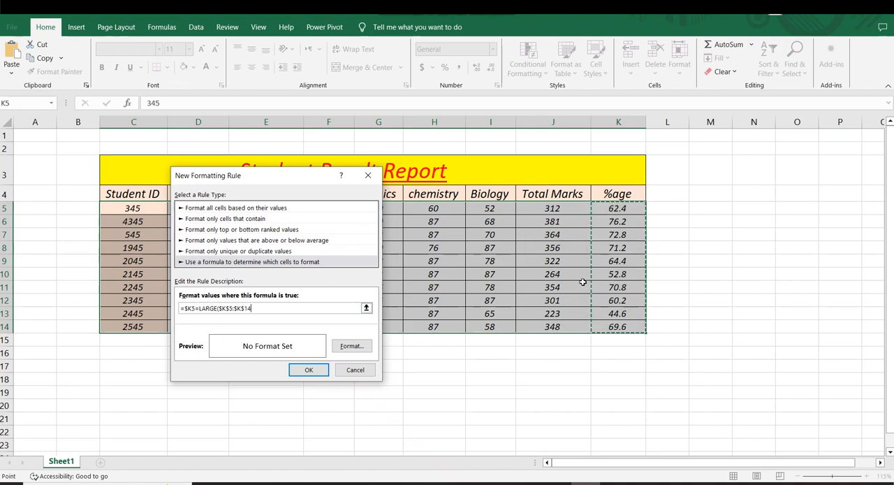
pyautogui.write(',1')
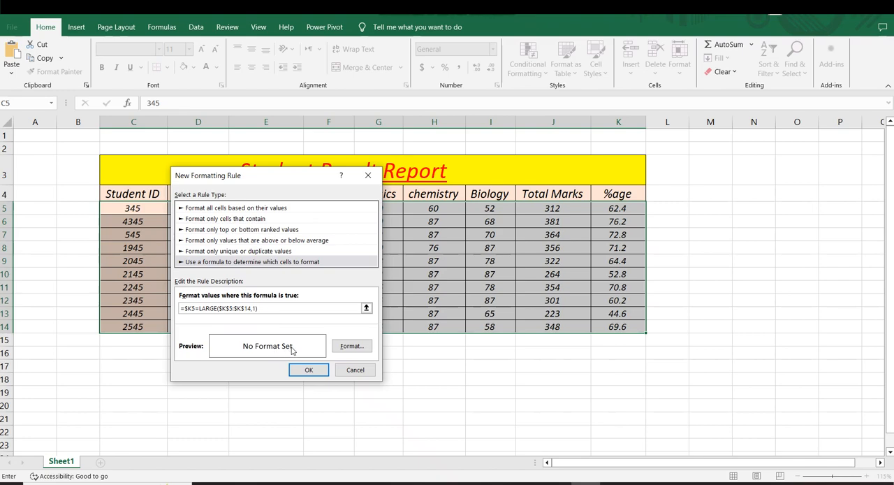
# Give the rule a red fill and apply it to the selected student rows.
pyautogui.click(345, 349)
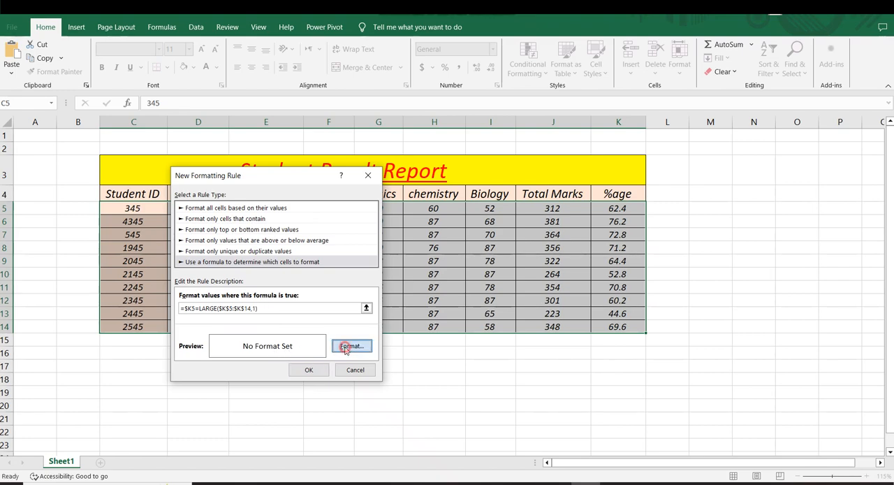
pyautogui.moveTo(742, 39); pyautogui.dragTo(354, 63)
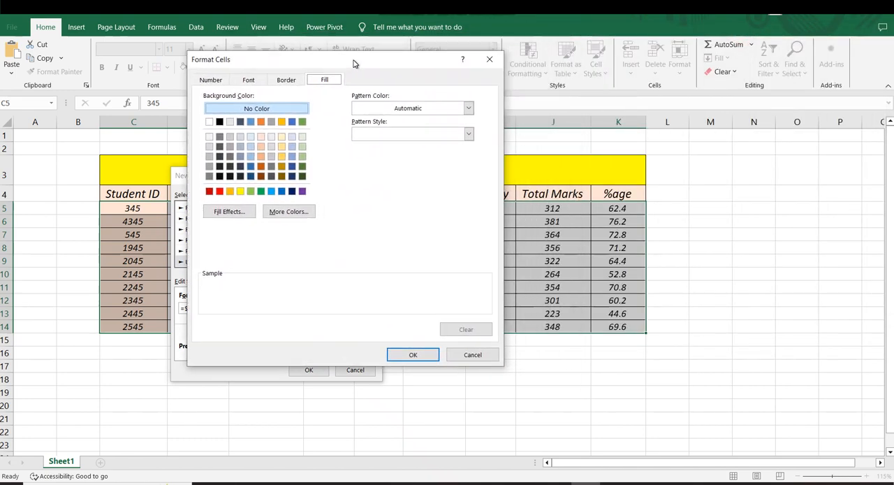
pyautogui.click(219, 191)
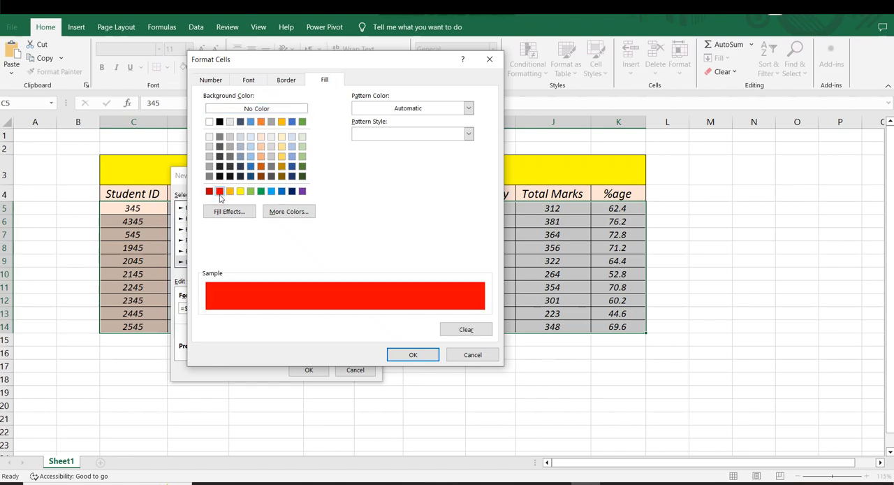
pyautogui.click(410, 355)
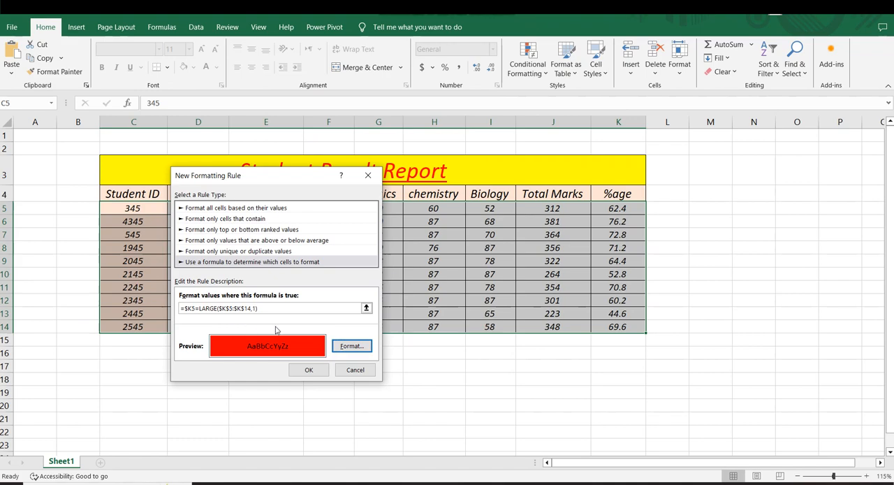
pyautogui.click(308, 369)
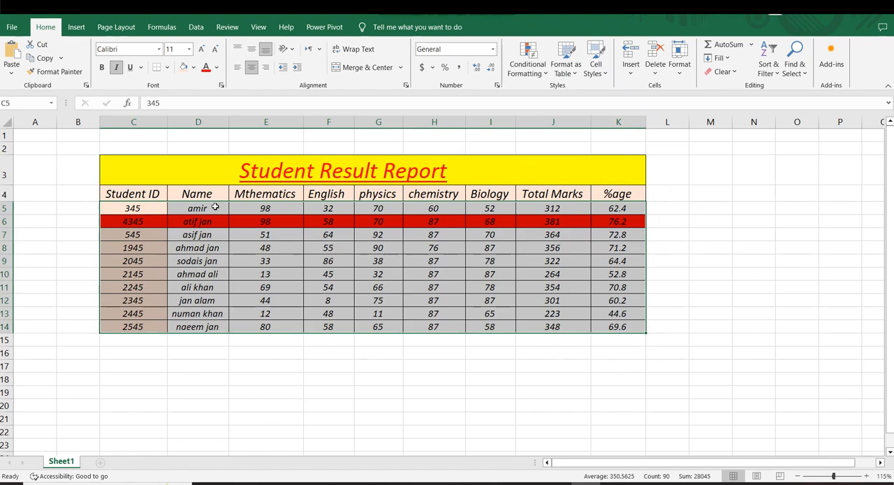
pyautogui.click(292, 326)
pyautogui.moveTo(124, 205); pyautogui.dragTo(633, 326)
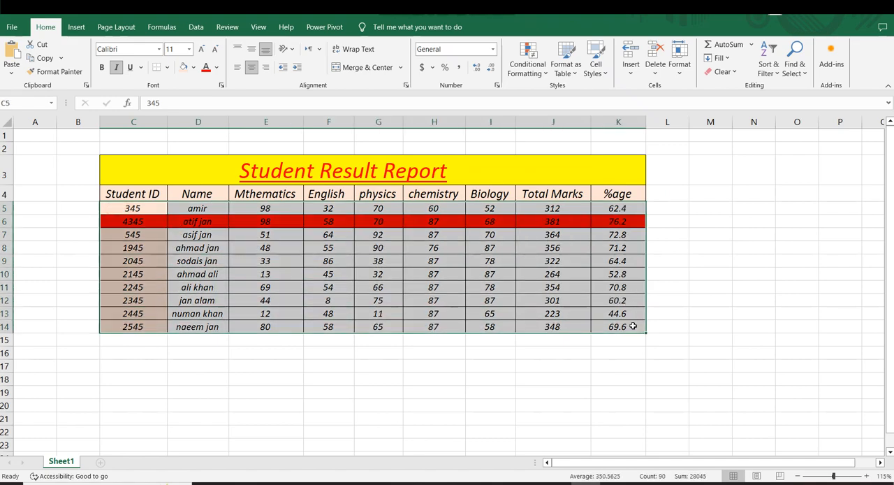
pyautogui.click(529, 73)
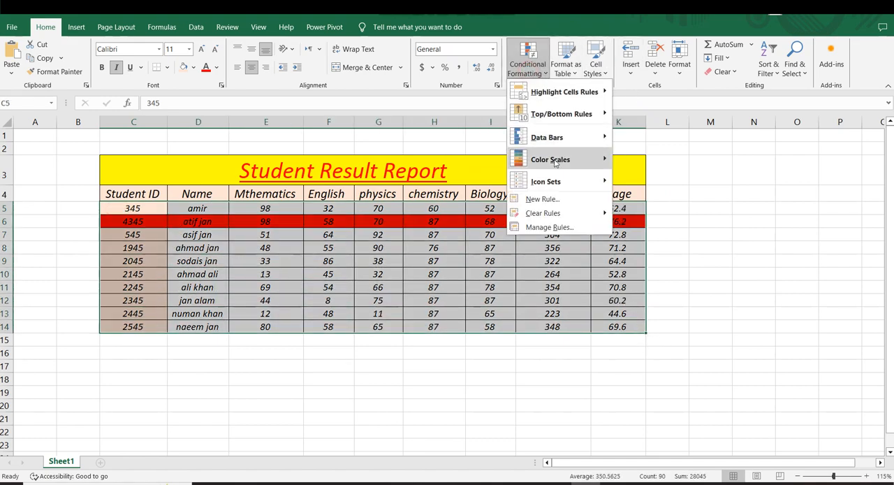
pyautogui.click(541, 199)
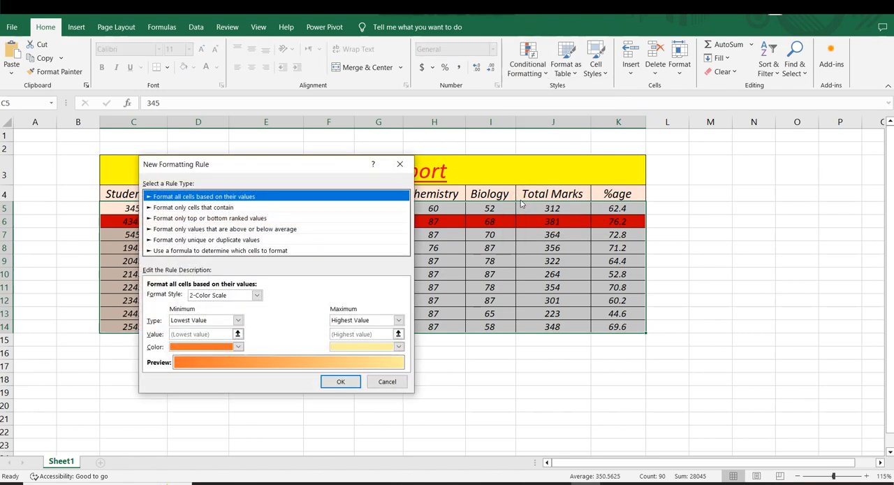
pyautogui.click(400, 163)
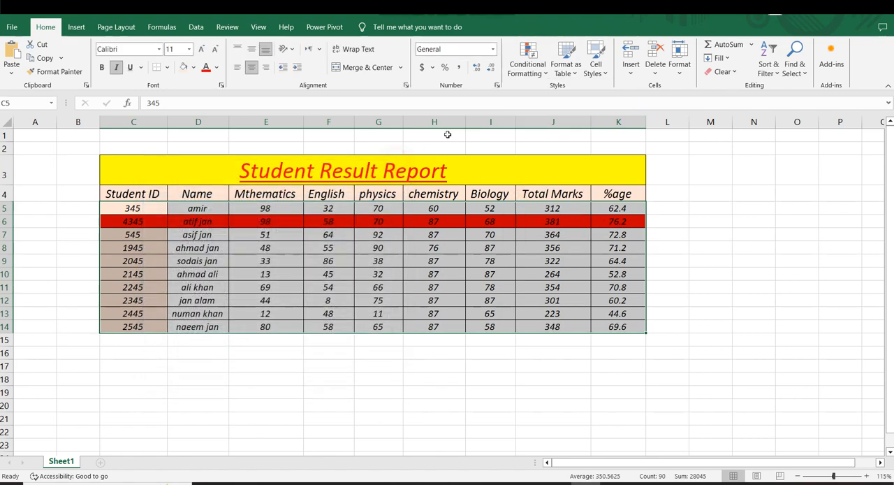
# Copy the formula from the existing red-fill conditional formatting rule, leaving the rule itself unedited.
pyautogui.click(529, 70)
pyautogui.click(528, 230)
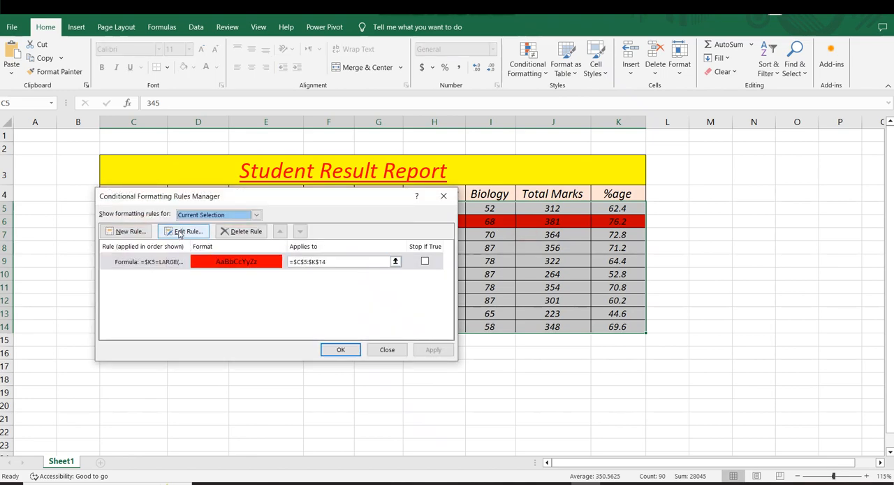
pyautogui.click(180, 233)
pyautogui.click(262, 308)
pyautogui.hotkey('ctrl', 'c')
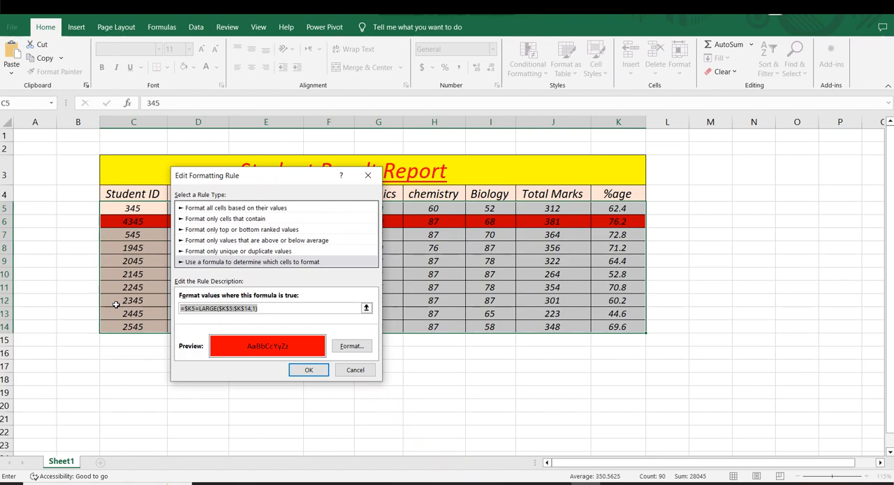
pyautogui.click(349, 370)
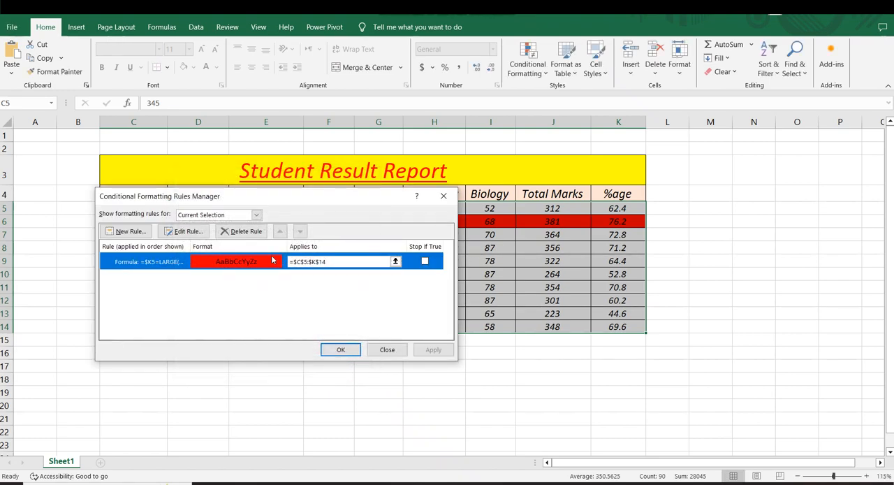
# Create a second formula-based rule for C5:K14 with the formula =$K5=LARGE($K$5:$K$14,2) to match the second-highest %age.
pyautogui.click(117, 235)
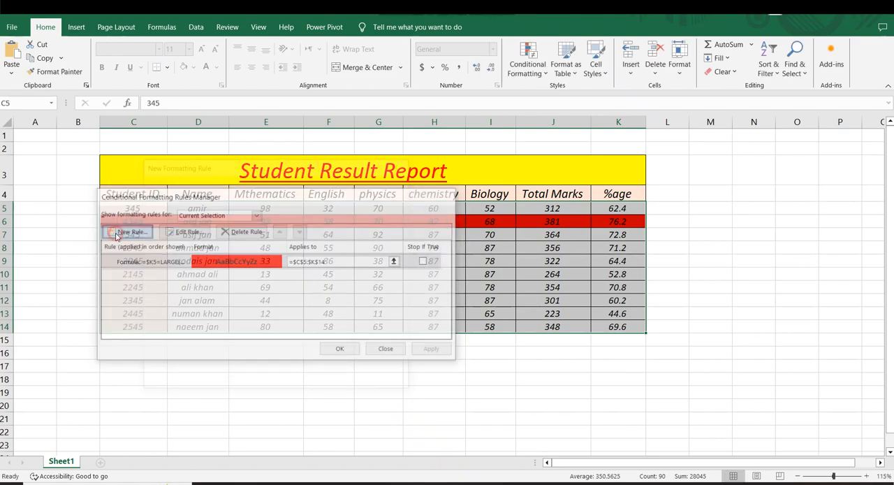
pyautogui.click(163, 252)
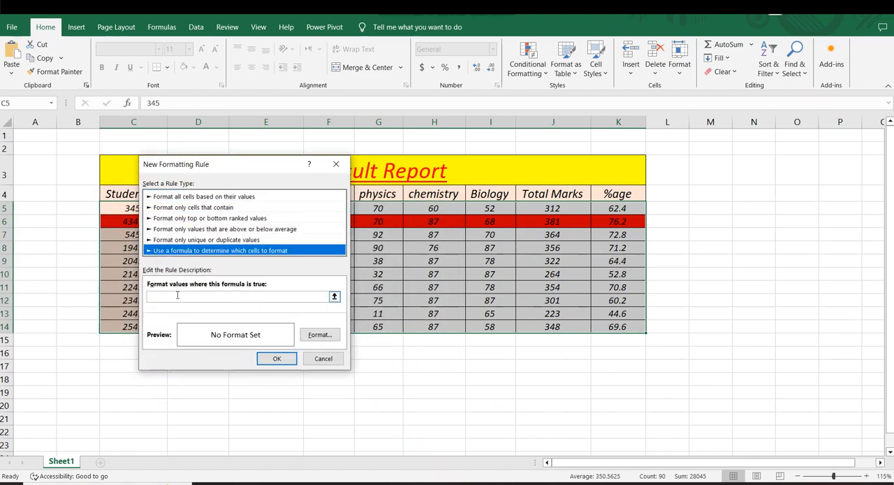
pyautogui.click(178, 295)
pyautogui.hotkey('ctrl', 'v')
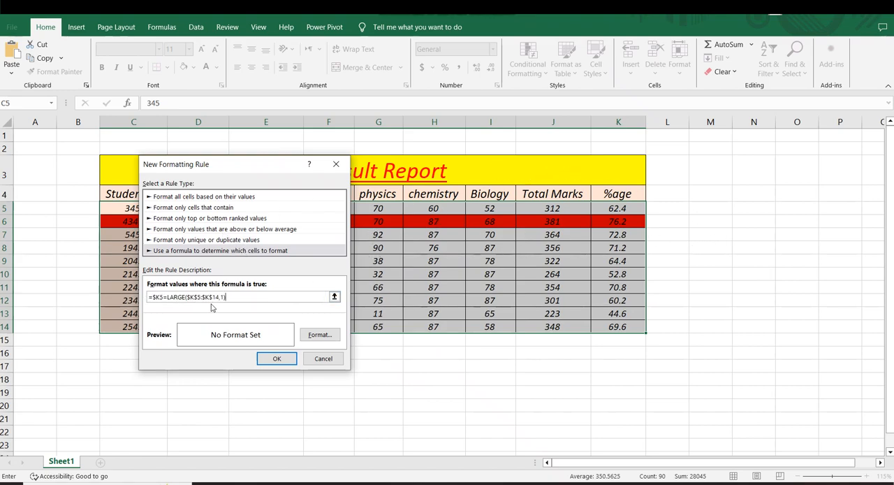
pyautogui.moveTo(255, 168); pyautogui.dragTo(375, 191)
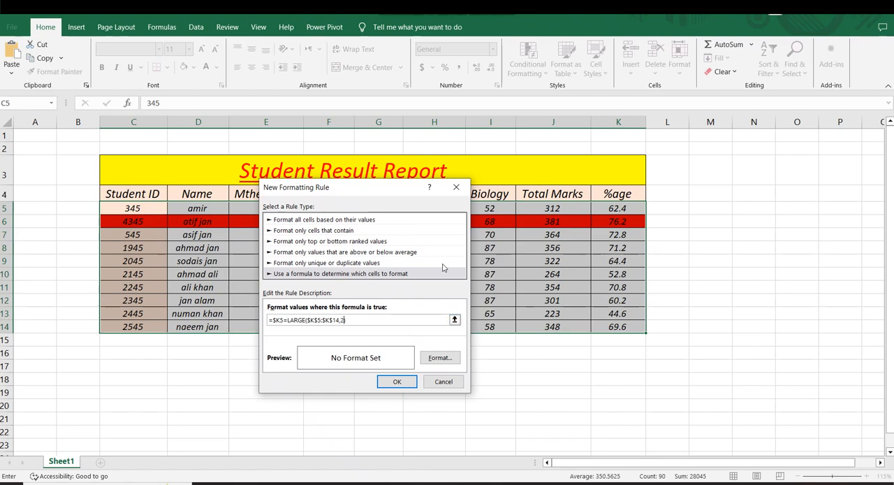
# Give the second-highest rule a yellow fill, and copy its formula before saving the rule.
pyautogui.click(432, 359)
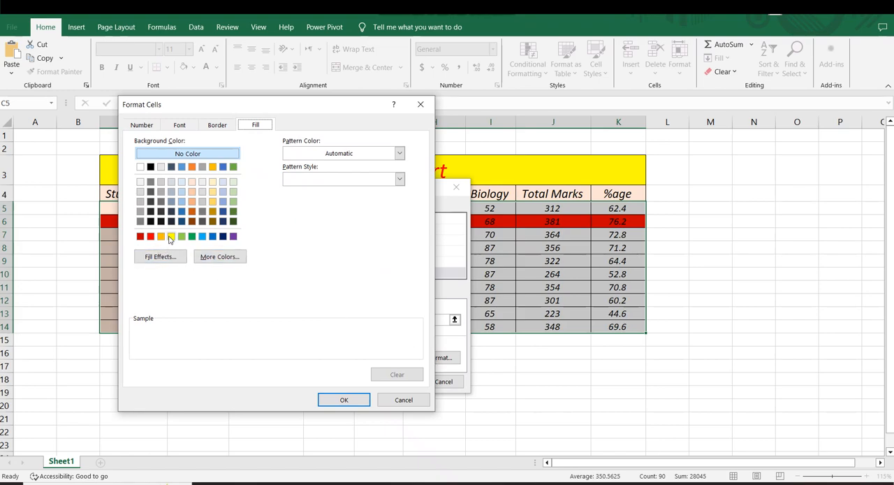
pyautogui.click(171, 237)
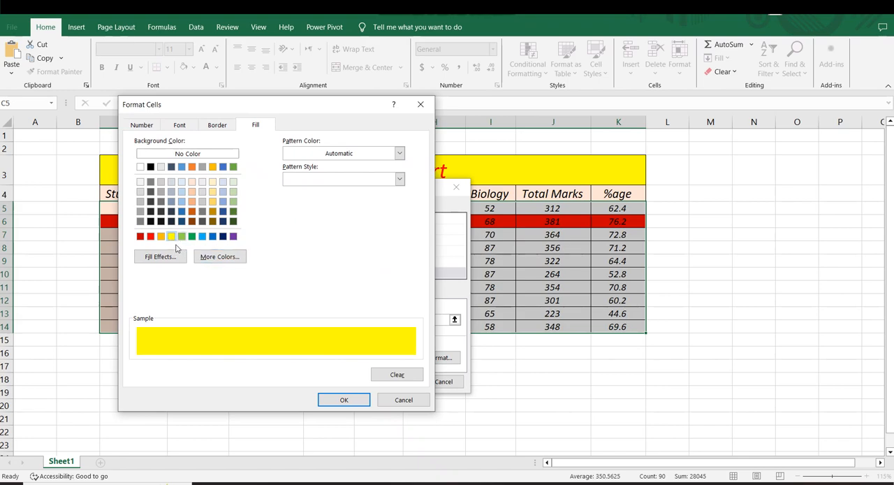
pyautogui.click(342, 401)
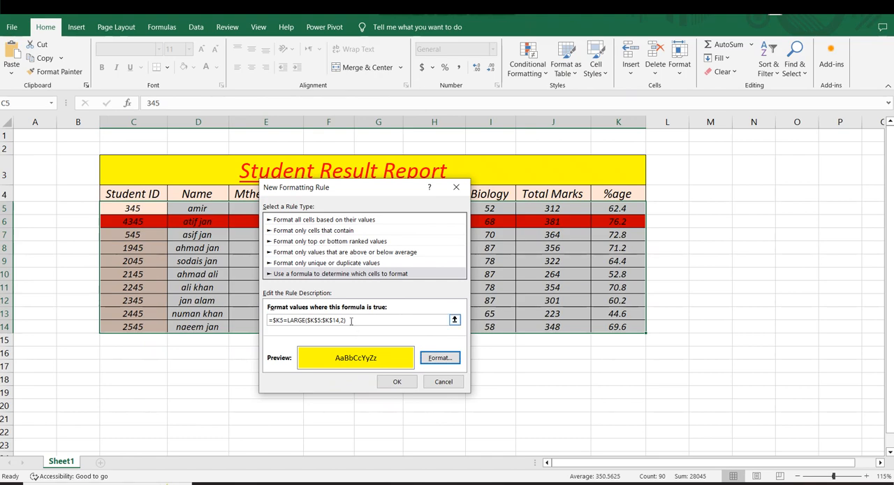
pyautogui.moveTo(347, 320); pyautogui.dragTo(268, 320)
pyautogui.hotkey('ctrl', 'c')
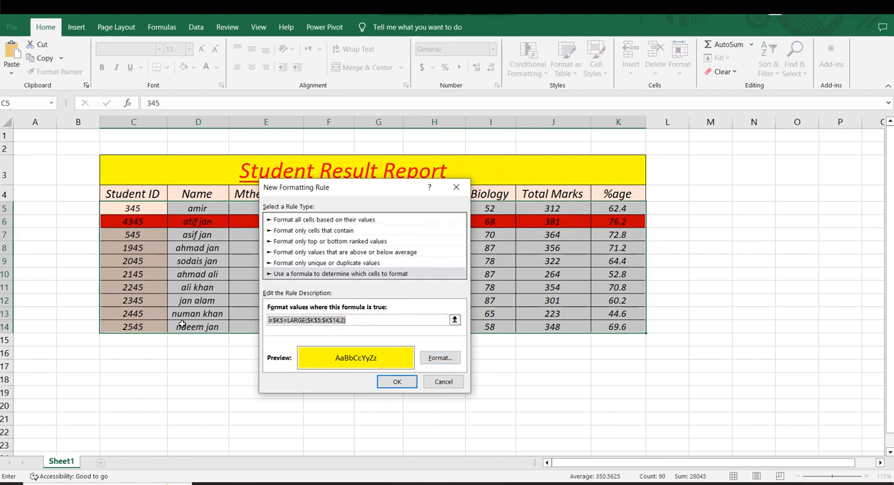
pyautogui.click(395, 382)
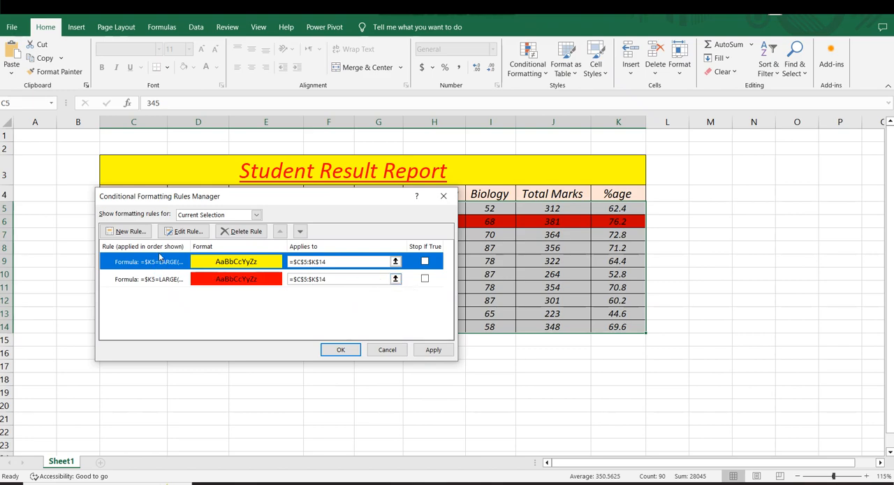
# Create a third formula-based rule for the same range from the copied formula, changed to =$K5=LARGE($K$5:$K$14,3).
pyautogui.click(129, 232)
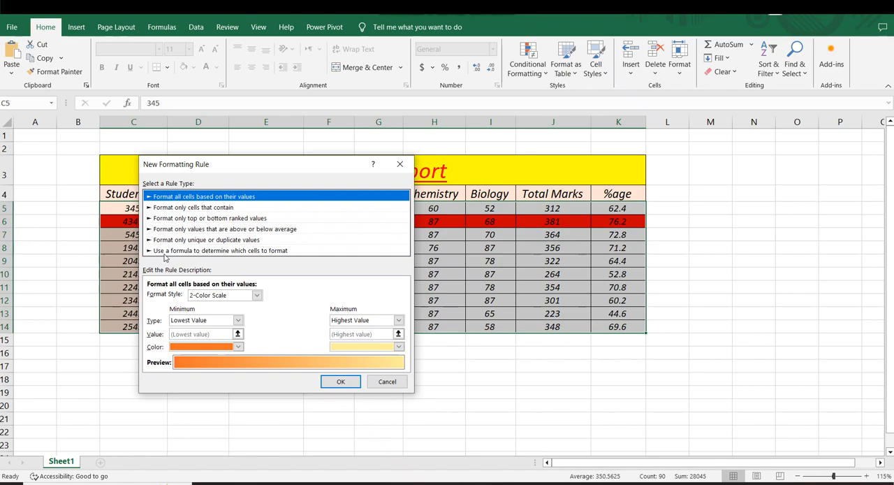
pyautogui.click(226, 252)
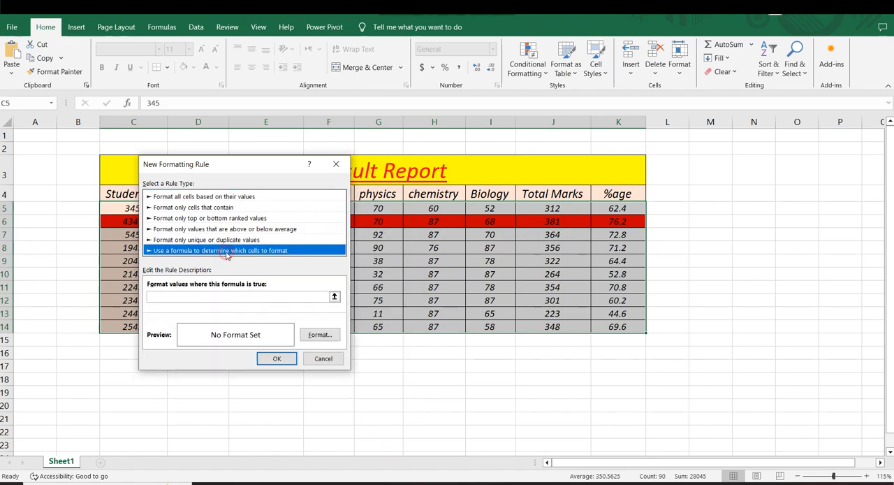
pyautogui.click(171, 298)
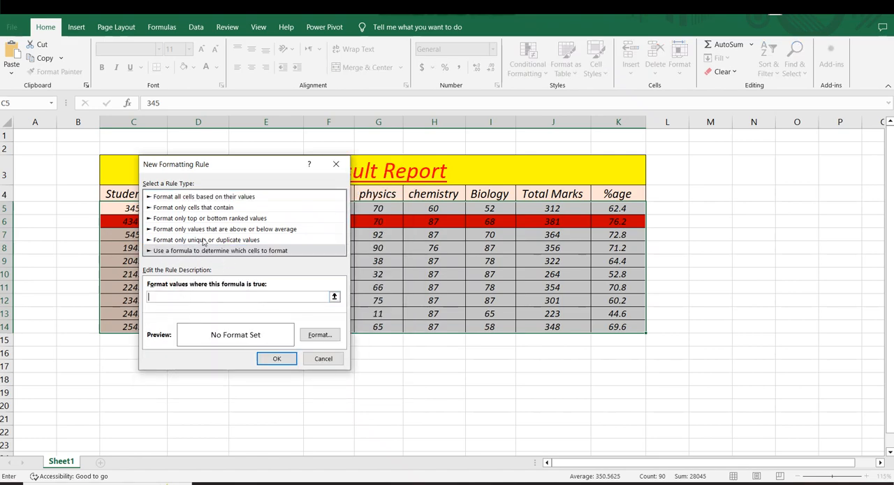
pyautogui.hotkey('ctrl', 'v')
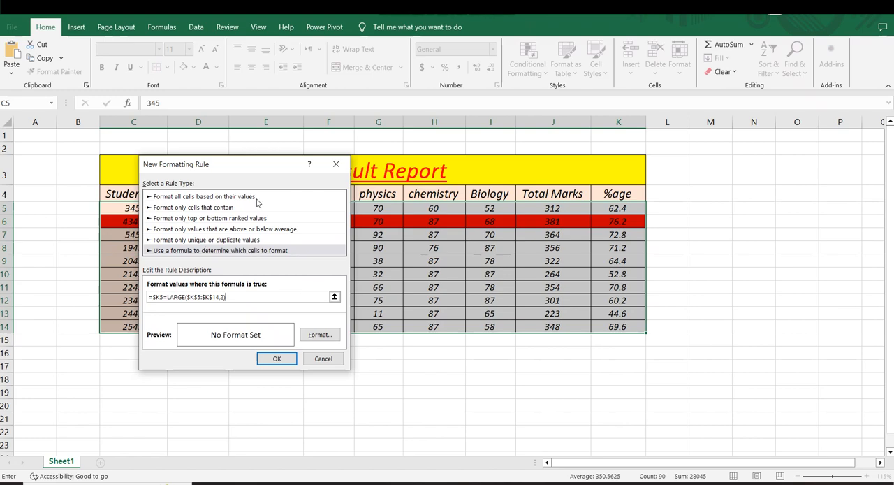
pyautogui.click(222, 298)
pyautogui.write('$D$')
pyautogui.click(223, 297)
# Give the third-highest rule a blue fill and apply all the rules to the student rows.
pyautogui.click(320, 334)
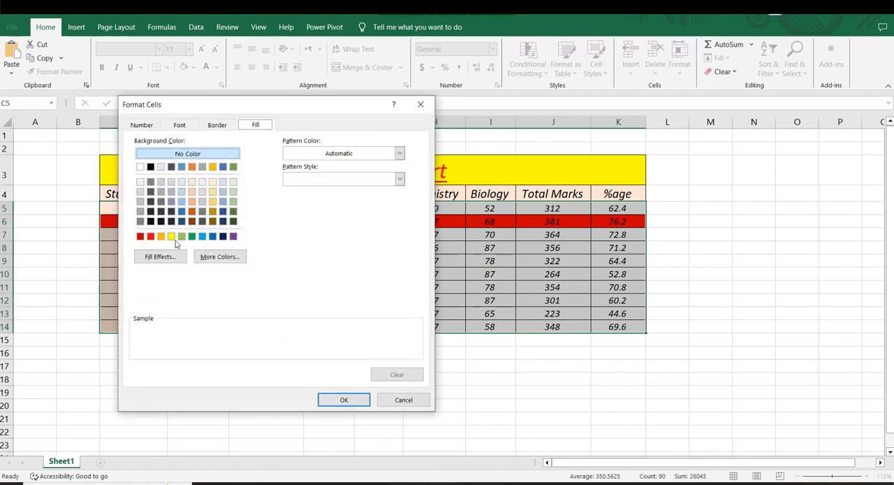
pyautogui.click(213, 239)
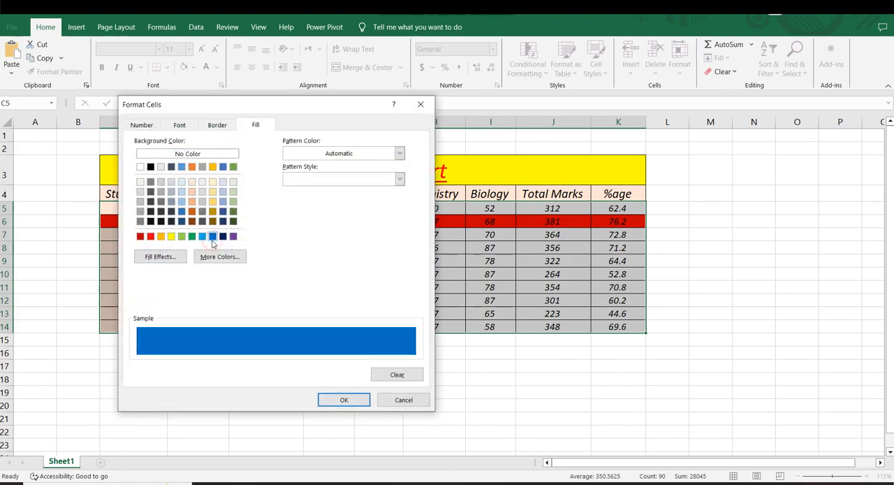
pyautogui.click(332, 401)
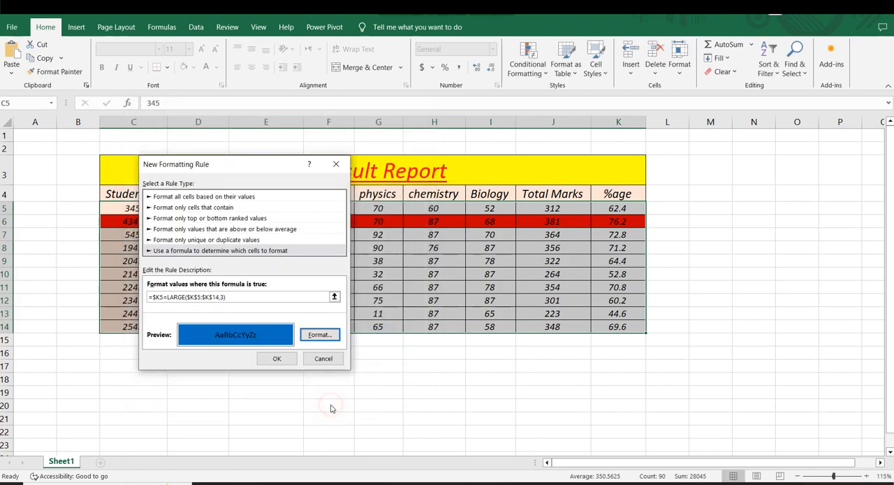
pyautogui.click(277, 358)
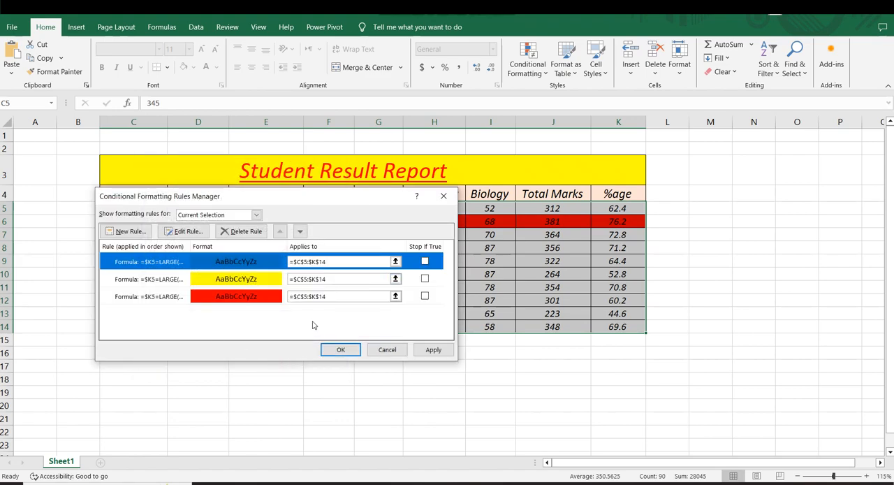
pyautogui.click(433, 349)
pyautogui.click(340, 349)
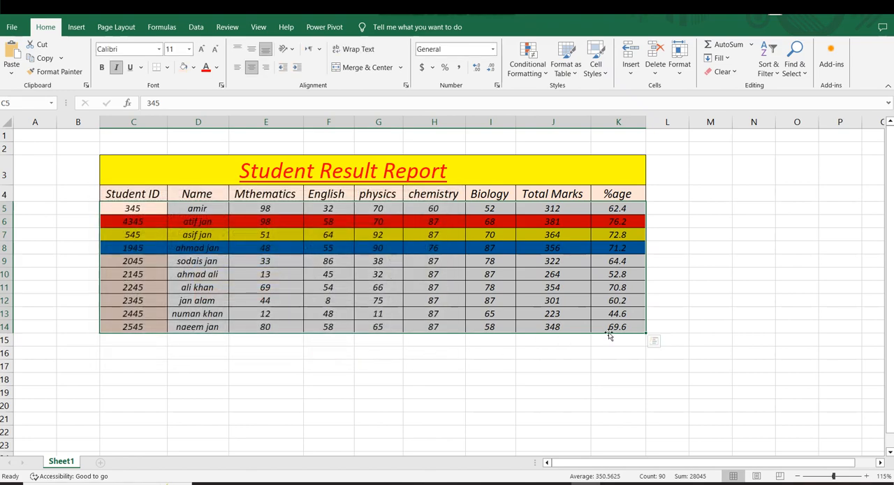
# Examine the red, yellow and blue highlighted student rows one after another.
pyautogui.click(650, 322)
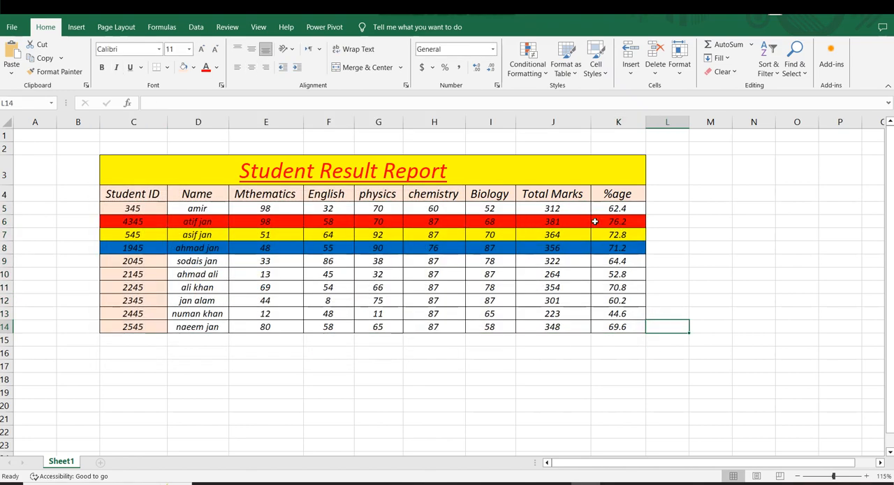
pyautogui.moveTo(619, 218); pyautogui.dragTo(86, 220)
pyautogui.click(613, 235)
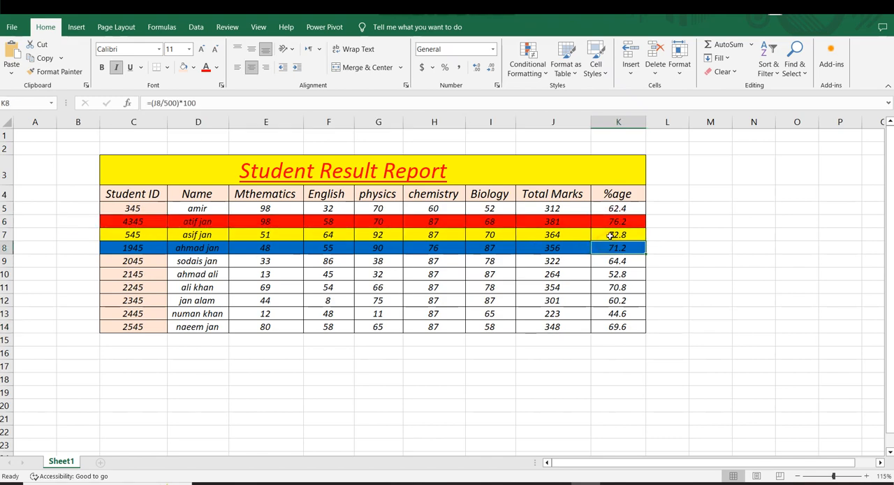
pyautogui.moveTo(615, 234); pyautogui.dragTo(330, 235)
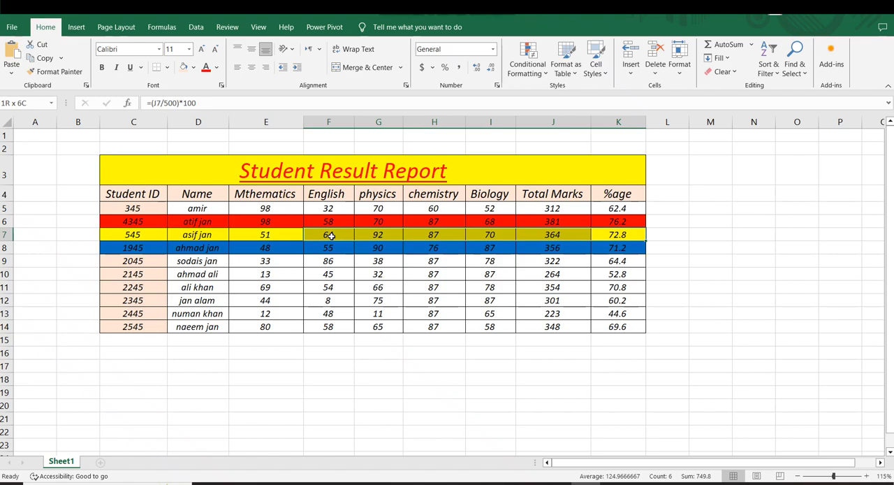
pyautogui.click(742, 250)
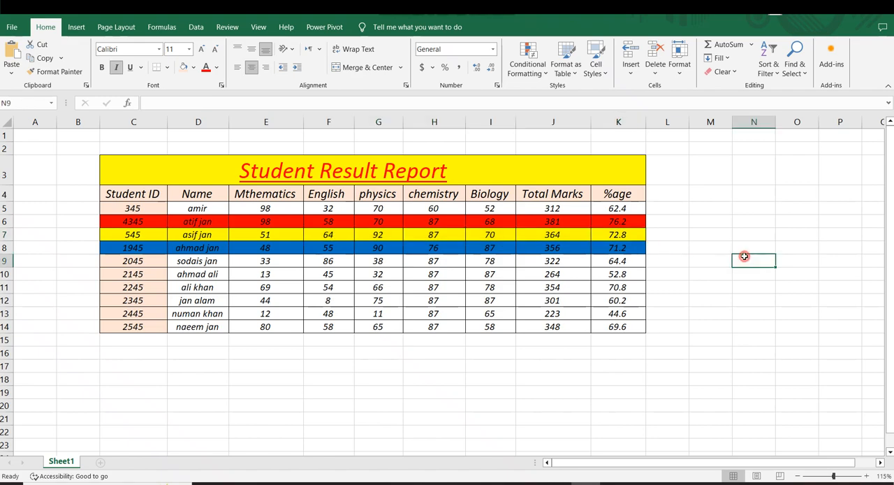
pyautogui.click(625, 250)
pyautogui.moveTo(606, 249); pyautogui.dragTo(383, 247)
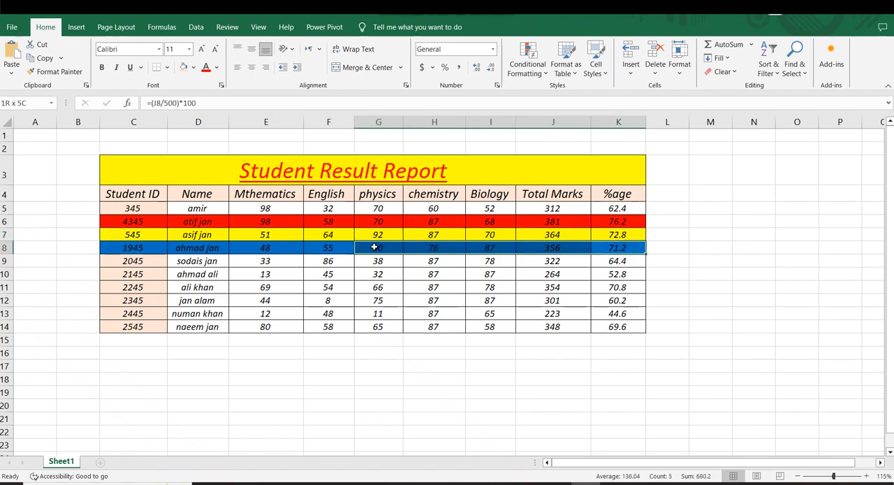
pyautogui.click(787, 261)
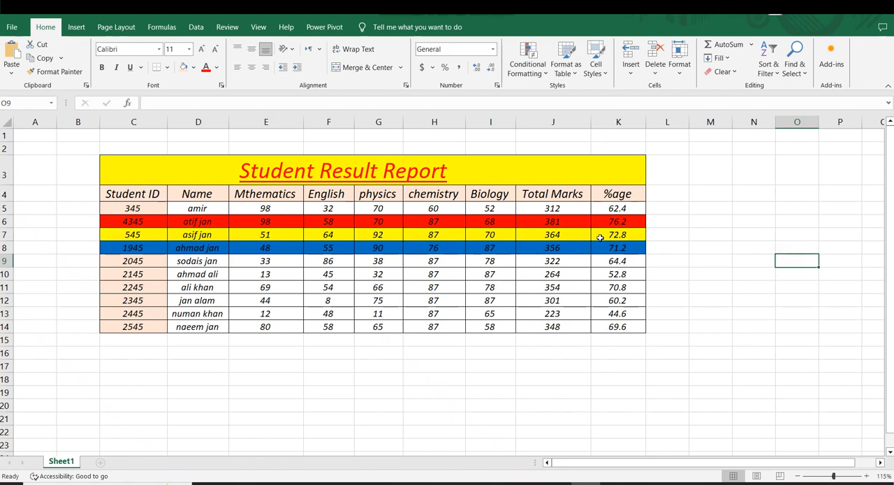
# Compare the %age values of the three highlighted rows with those of the remaining students.
pyautogui.moveTo(615, 207); pyautogui.dragTo(617, 301)
pyautogui.click(719, 285)
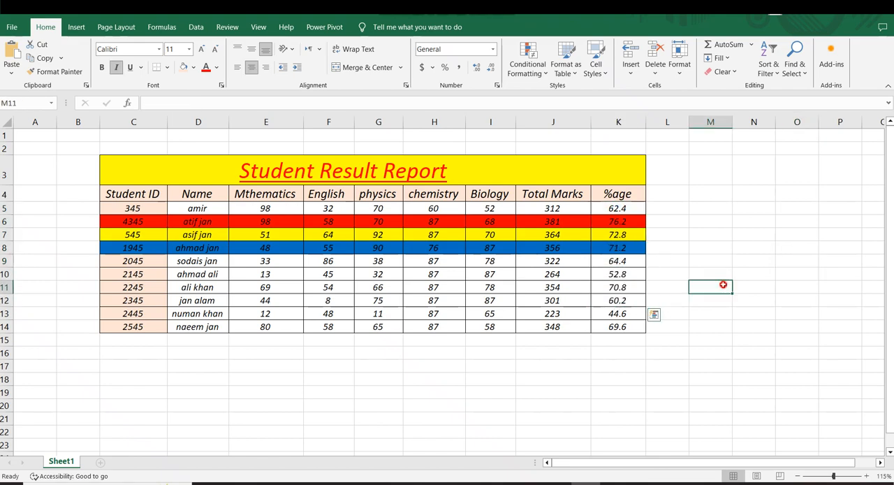
pyautogui.click(613, 221)
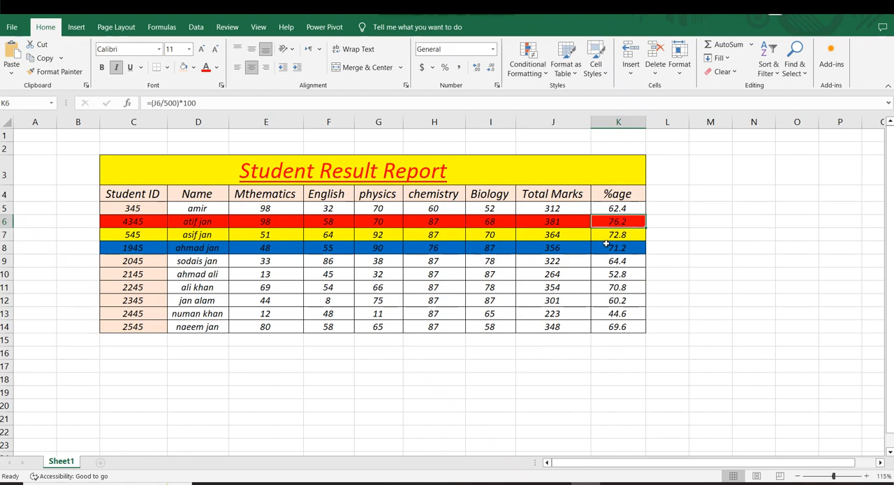
pyautogui.moveTo(617, 273); pyautogui.dragTo(619, 316)
pyautogui.click(680, 298)
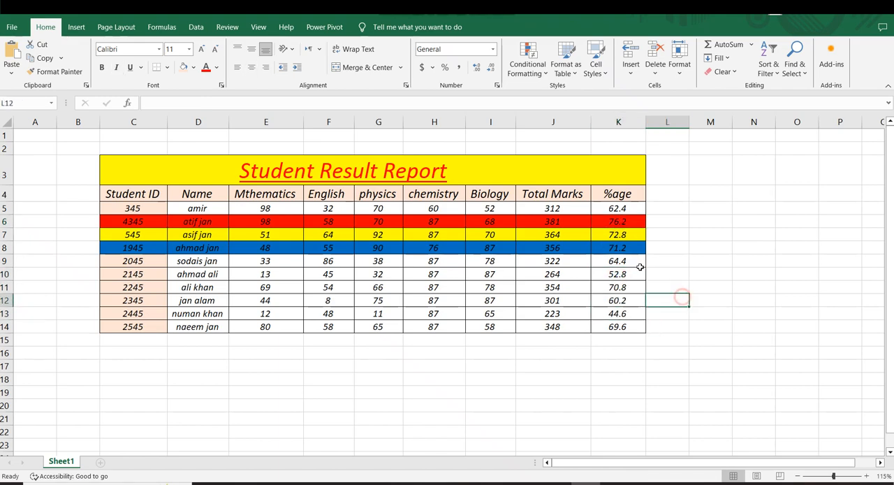
pyautogui.click(602, 236)
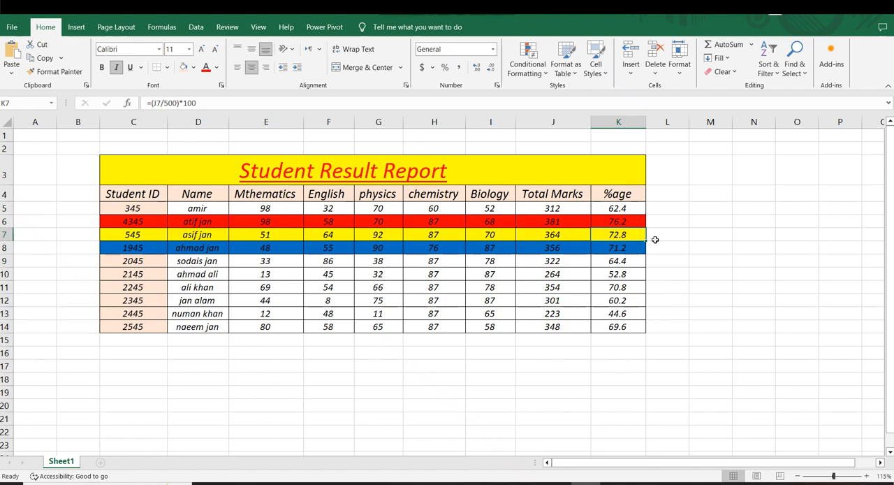
pyautogui.moveTo(618, 248); pyautogui.dragTo(618, 321)
pyautogui.click(700, 300)
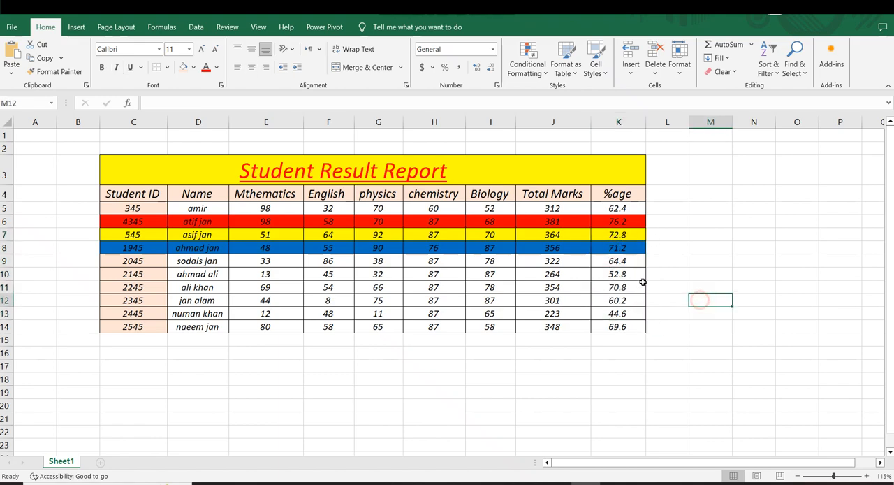
pyautogui.click(608, 254)
pyautogui.click(724, 279)
pyautogui.moveTo(617, 262); pyautogui.dragTo(617, 315)
pyautogui.click(709, 301)
pyautogui.moveTo(136, 221); pyautogui.dragTo(598, 248)
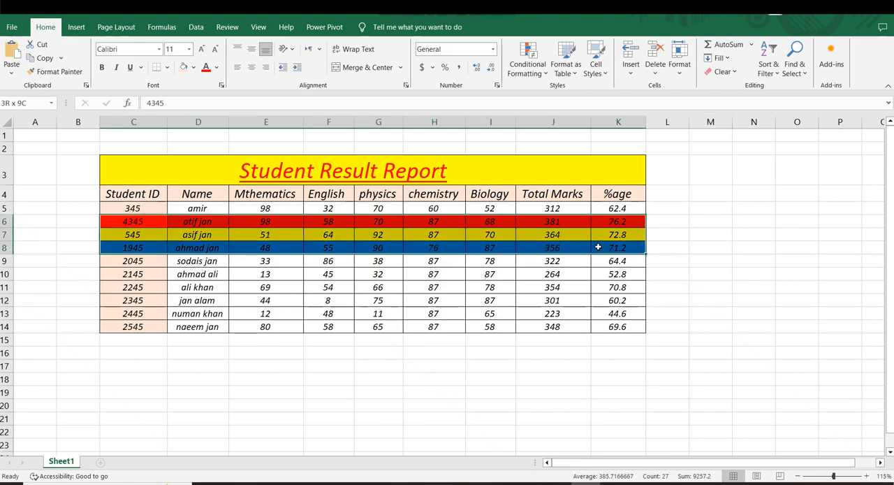
pyautogui.click(659, 236)
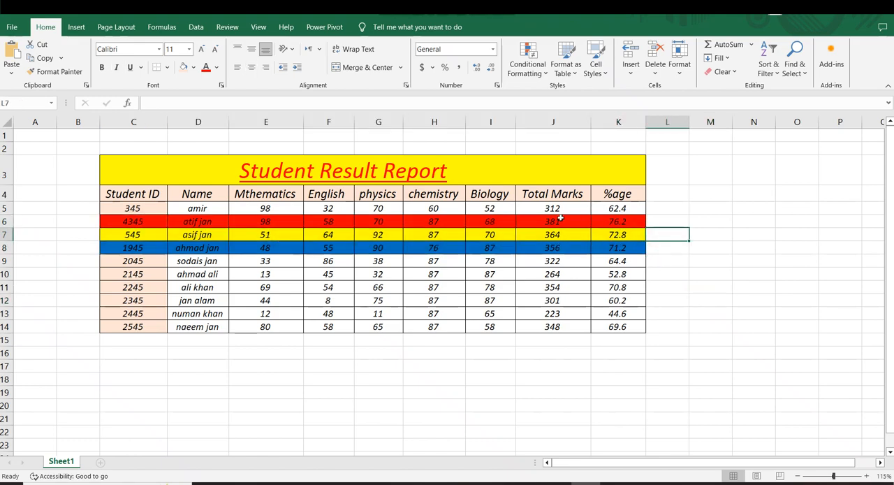
# Set the chemistry mark in H6 to 60 to test how the row highlighting responds.
pyautogui.click(634, 220)
pyautogui.click(478, 232)
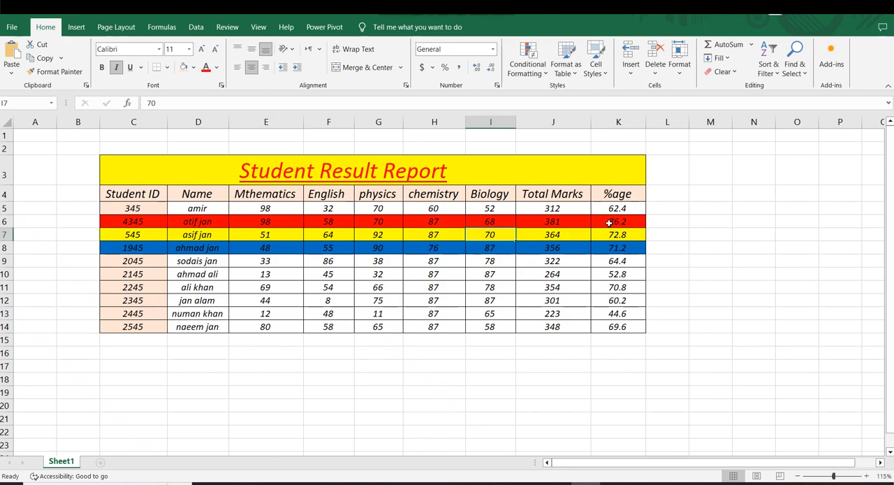
pyautogui.click(658, 222)
pyautogui.click(436, 223)
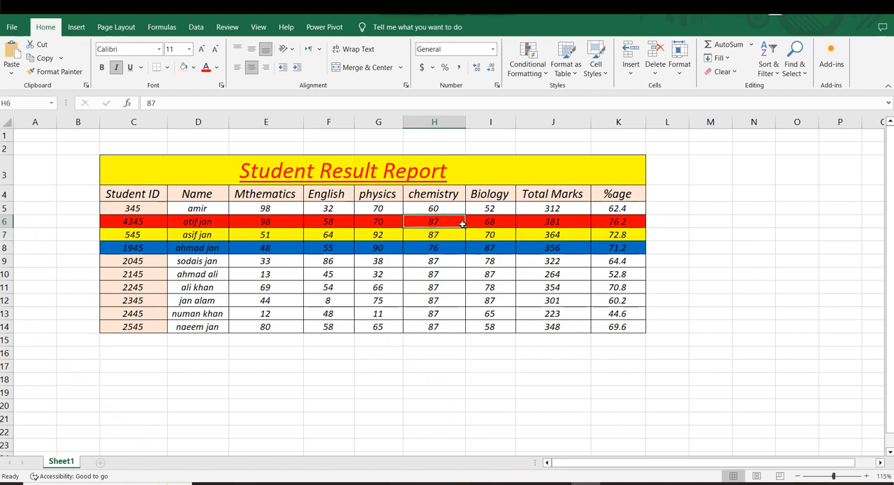
pyautogui.write('6')
pyautogui.press('Return')
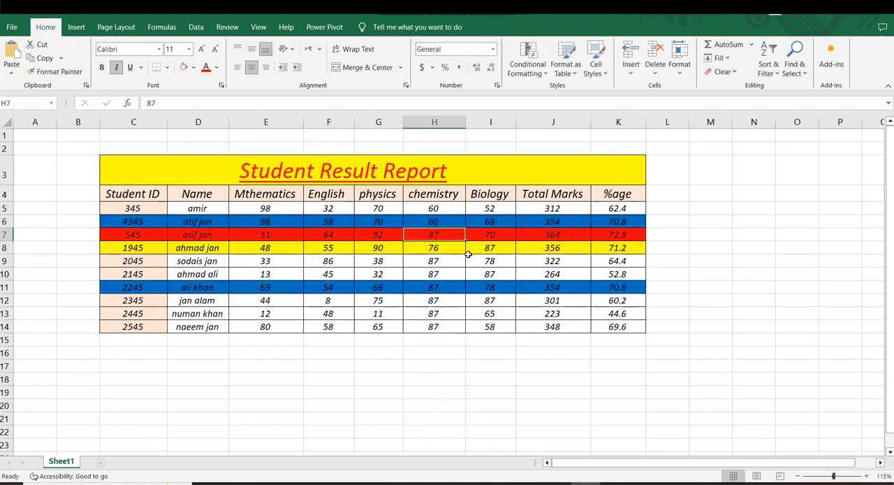
pyautogui.click(467, 292)
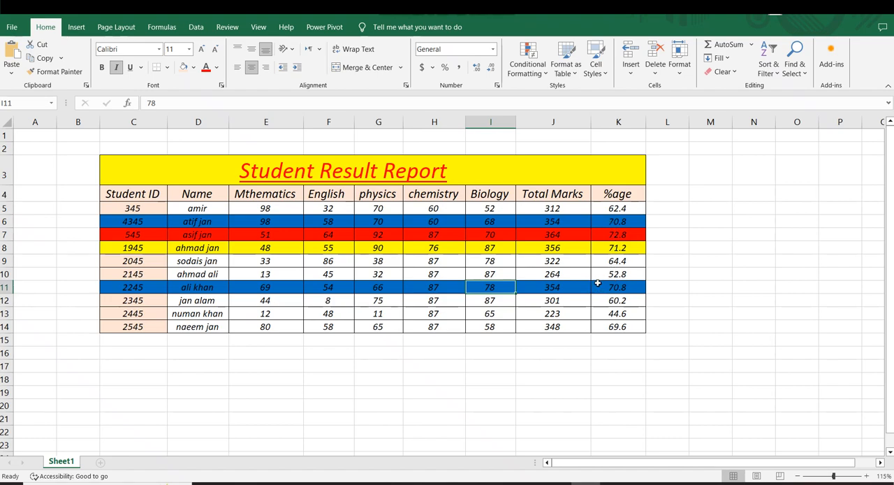
# Compare the percentages of the two blue rows, K6 and K11, and set the physics mark in G6 to 40.
pyautogui.click(603, 216)
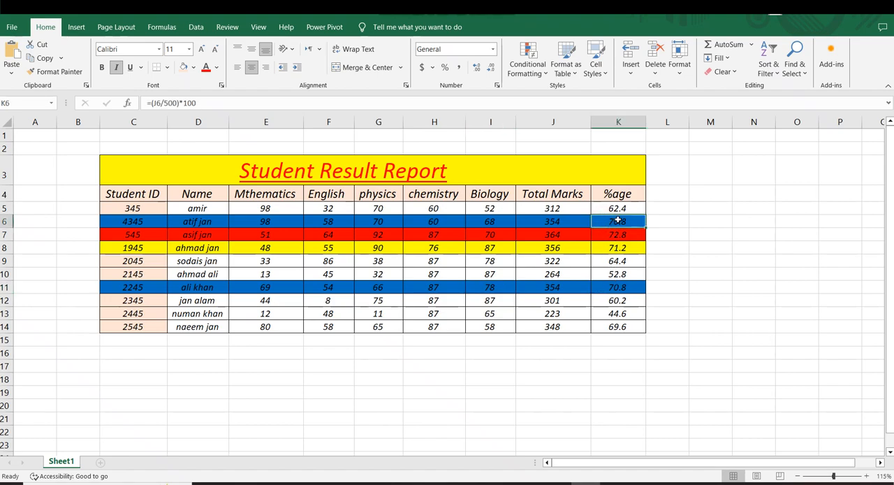
pyautogui.click(607, 290)
pyautogui.click(368, 222)
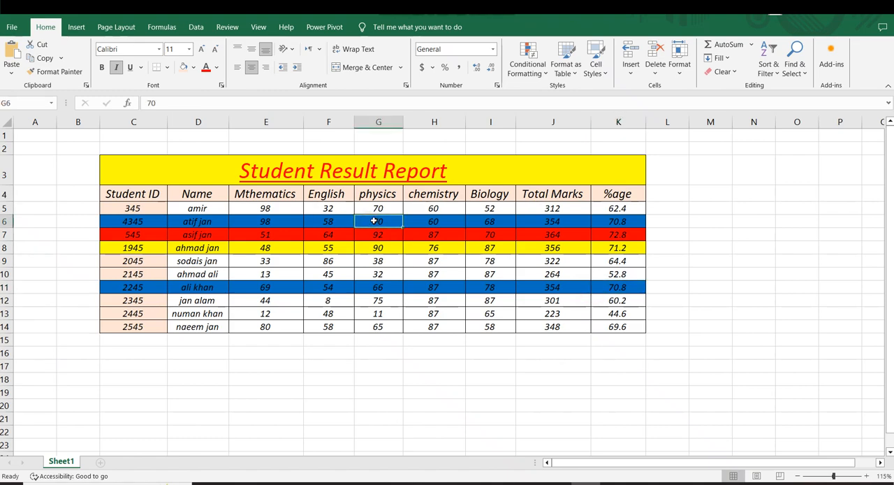
pyautogui.write('4')
pyautogui.press('Return')
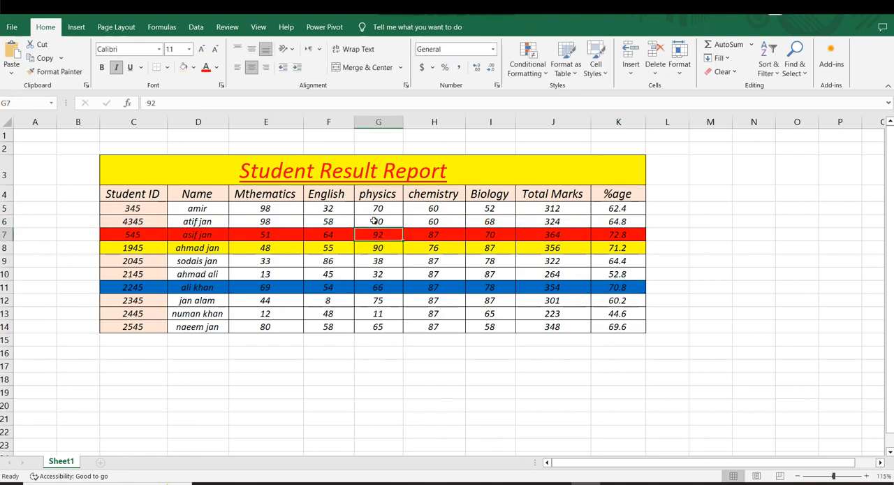
# Examine row 6 and the red, yellow and blue rows to check the highlighting after the physics mark change.
pyautogui.moveTo(607, 222); pyautogui.dragTo(175, 224)
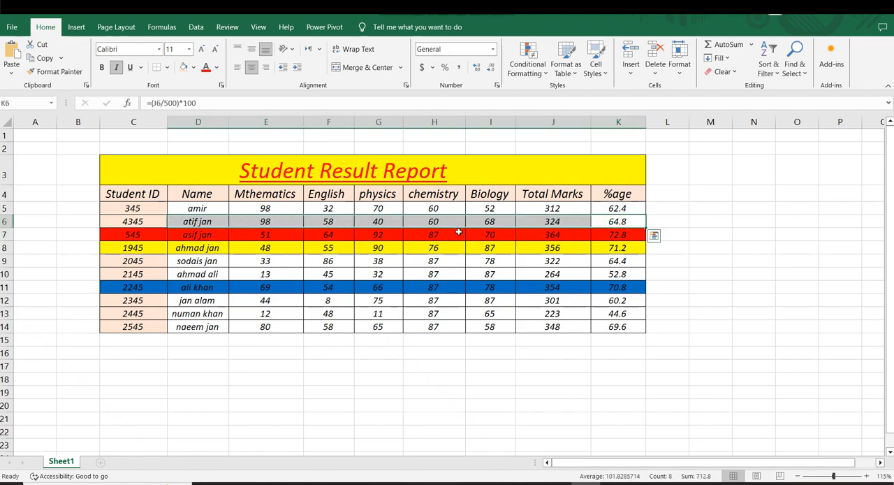
pyautogui.click(499, 238)
pyautogui.click(697, 259)
pyautogui.moveTo(623, 237); pyautogui.dragTo(278, 237)
pyautogui.moveTo(618, 249); pyautogui.dragTo(321, 248)
pyautogui.moveTo(618, 285); pyautogui.dragTo(432, 276)
pyautogui.click(567, 302)
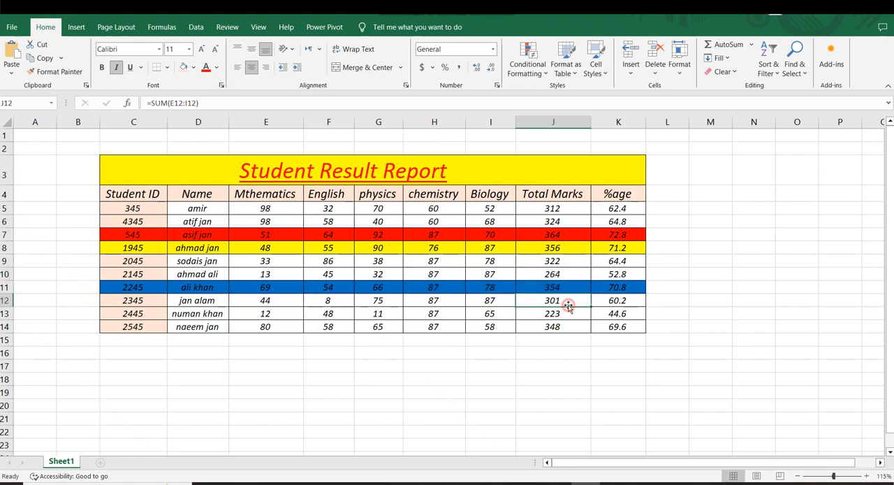
pyautogui.moveTo(620, 283); pyautogui.dragTo(276, 277)
pyautogui.click(442, 331)
pyautogui.moveTo(624, 285); pyautogui.dragTo(158, 291)
pyautogui.click(296, 338)
# Set the biology mark in I11 to 100 to test whether the row highlight colours update.
pyautogui.click(488, 287)
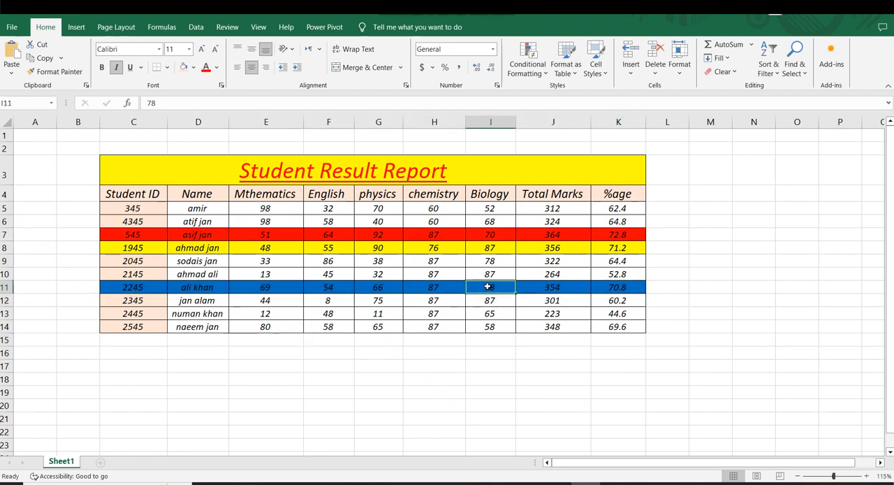
pyautogui.write('100')
pyautogui.press('Return')
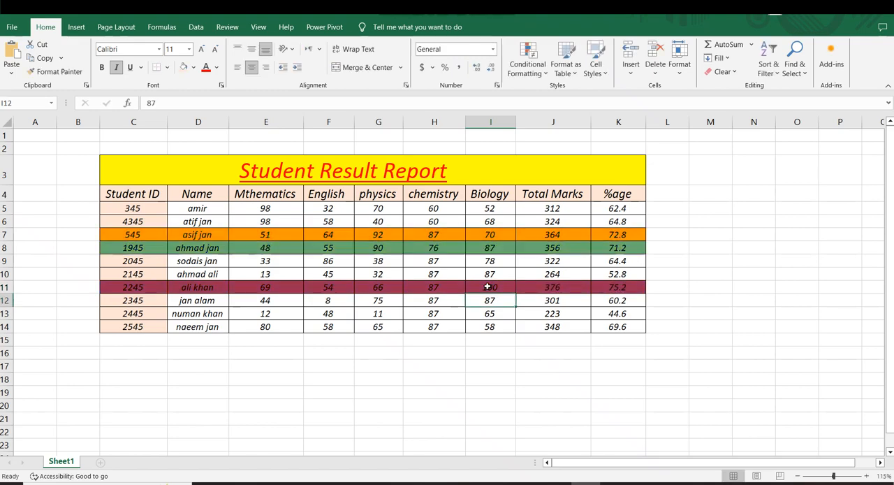
# Examine rows 11, 7 and 8, the %age column and the whole table after the biology mark change.
pyautogui.moveTo(605, 288); pyautogui.dragTo(139, 288)
pyautogui.click(534, 288)
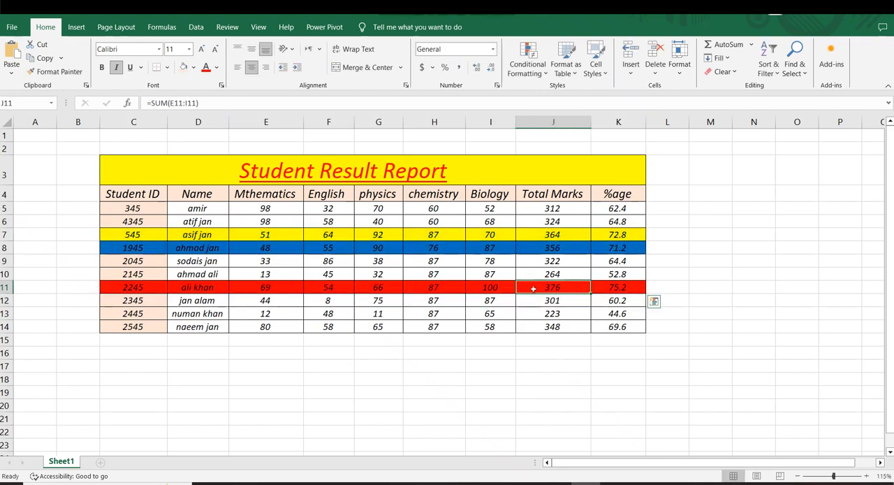
pyautogui.moveTo(633, 235); pyautogui.dragTo(439, 236)
pyautogui.click(705, 271)
pyautogui.moveTo(627, 248); pyautogui.dragTo(128, 246)
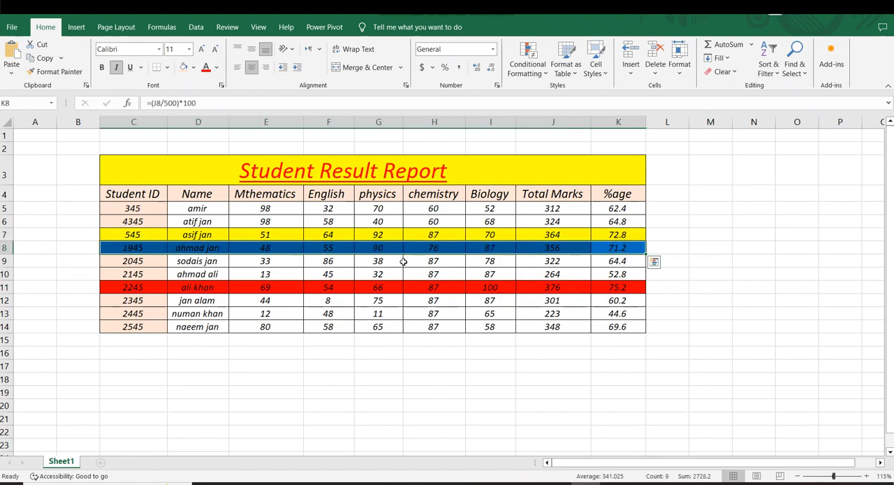
pyautogui.click(451, 261)
pyautogui.moveTo(621, 194); pyautogui.dragTo(607, 301)
pyautogui.moveTo(620, 208); pyautogui.dragTo(619, 314)
pyautogui.moveTo(122, 195); pyautogui.dragTo(642, 326)
pyautogui.click(714, 300)
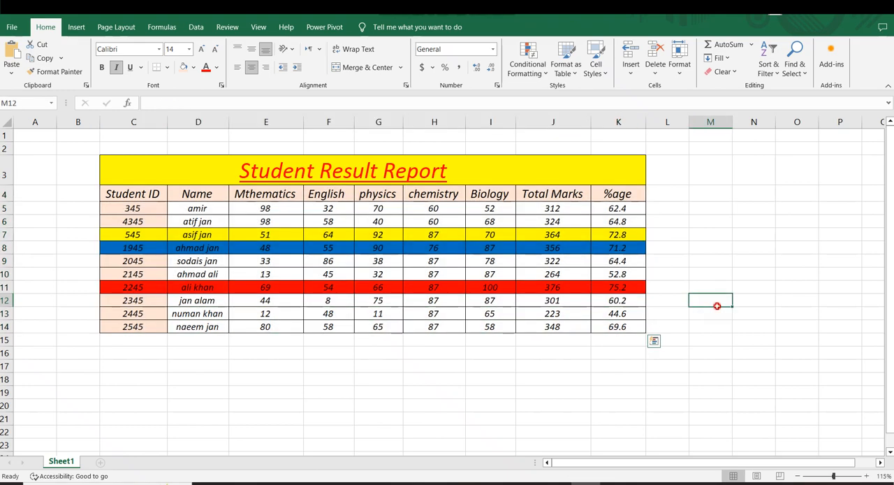
# Check the yellow, red and blue rows against the values in the %age column.
pyautogui.moveTo(626, 234); pyautogui.dragTo(239, 234)
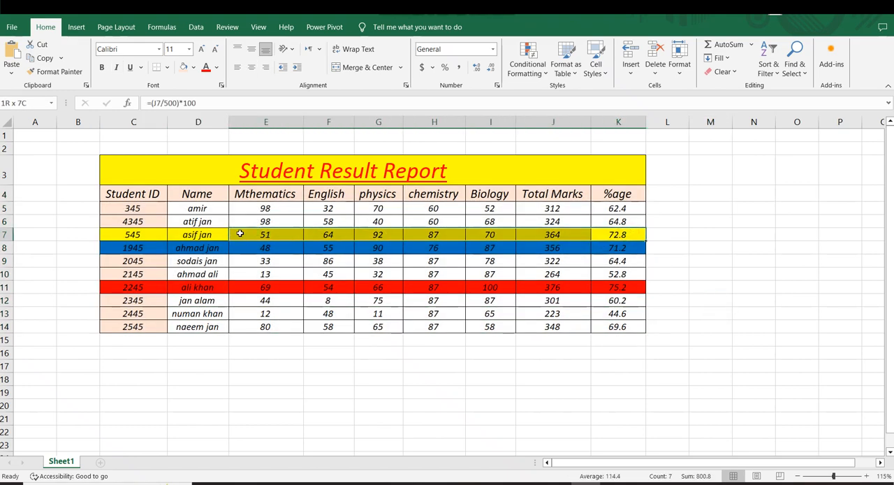
pyautogui.click(658, 283)
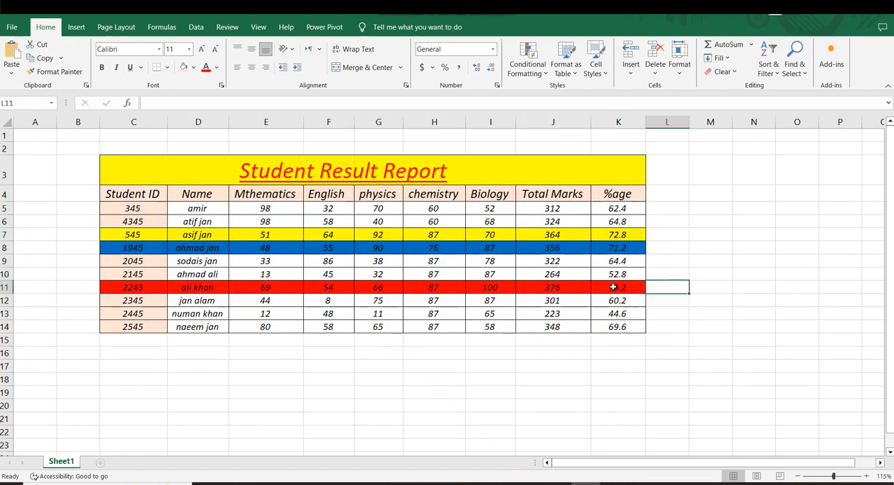
pyautogui.moveTo(619, 287); pyautogui.dragTo(159, 287)
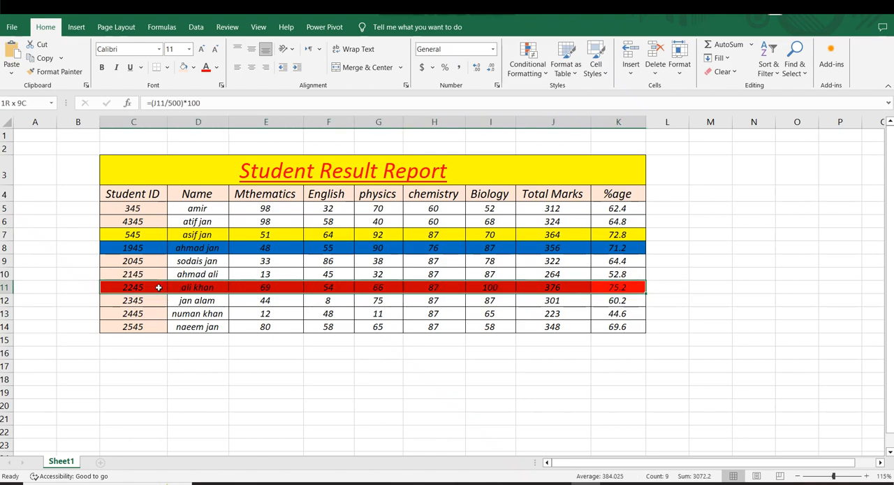
pyautogui.click(602, 299)
pyautogui.moveTo(616, 234); pyautogui.dragTo(330, 237)
pyautogui.click(685, 262)
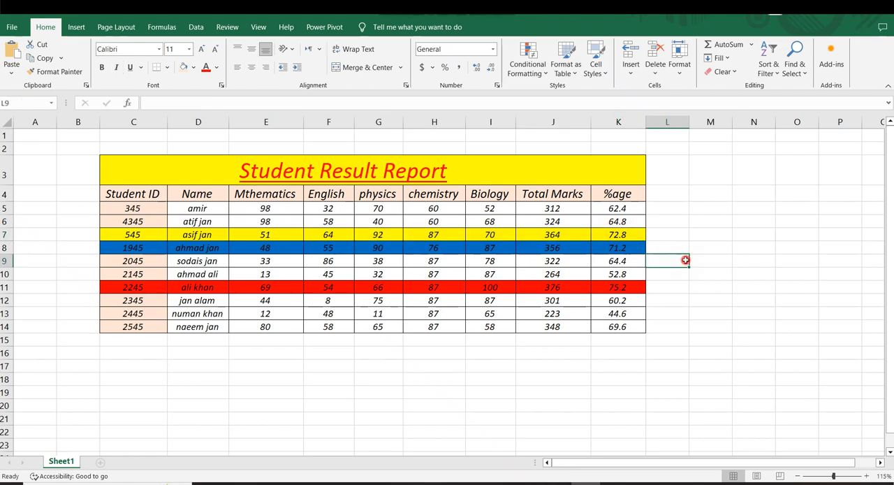
pyautogui.moveTo(618, 252); pyautogui.dragTo(206, 249)
pyautogui.click(611, 283)
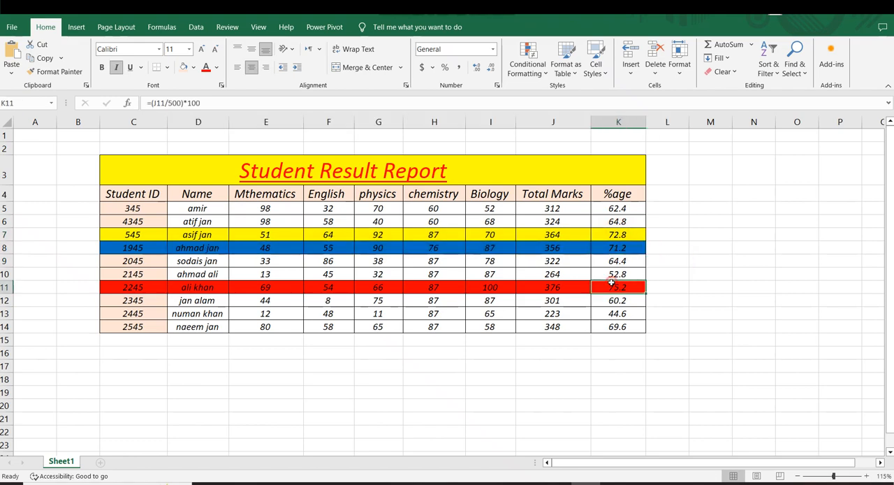
pyautogui.moveTo(621, 208); pyautogui.dragTo(618, 290)
pyautogui.click(697, 287)
pyautogui.click(618, 209)
pyautogui.moveTo(618, 210); pyautogui.dragTo(618, 274)
pyautogui.click(726, 273)
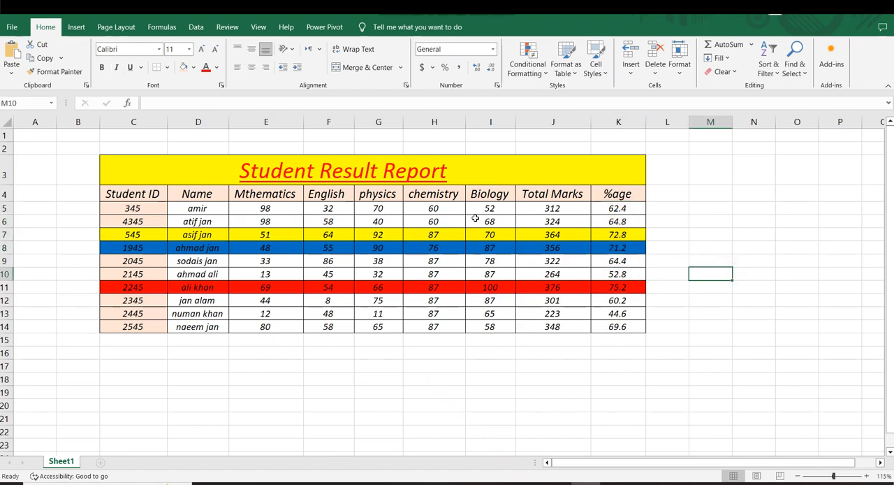
# Review the highlighted rows in ranking order: row 11, row 7 and row 8.
pyautogui.moveTo(603, 221); pyautogui.dragTo(449, 286)
pyautogui.click(697, 287)
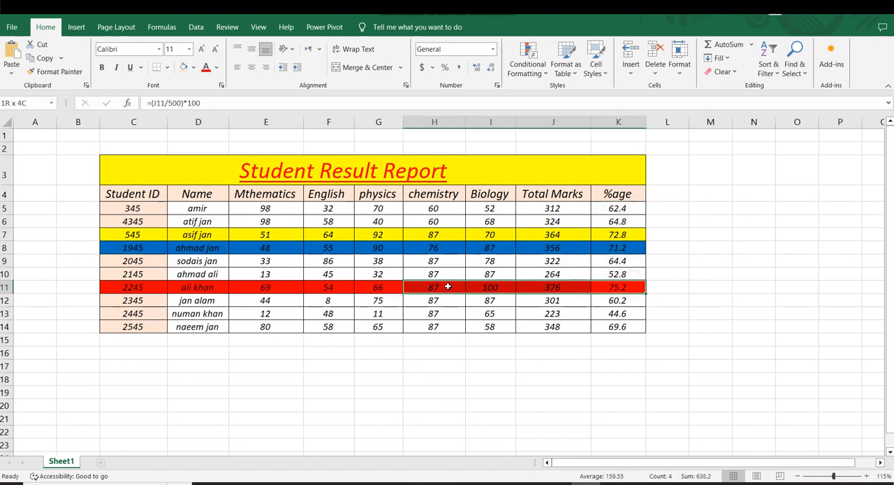
pyautogui.click(711, 272)
pyautogui.moveTo(615, 238); pyautogui.dragTo(384, 235)
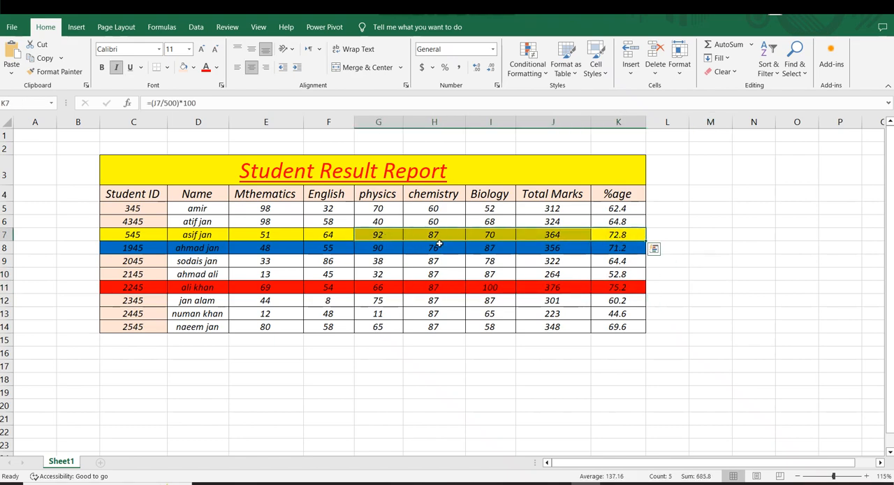
pyautogui.click(607, 244)
pyautogui.click(734, 246)
pyautogui.moveTo(618, 247); pyautogui.dragTo(238, 247)
pyautogui.click(850, 250)
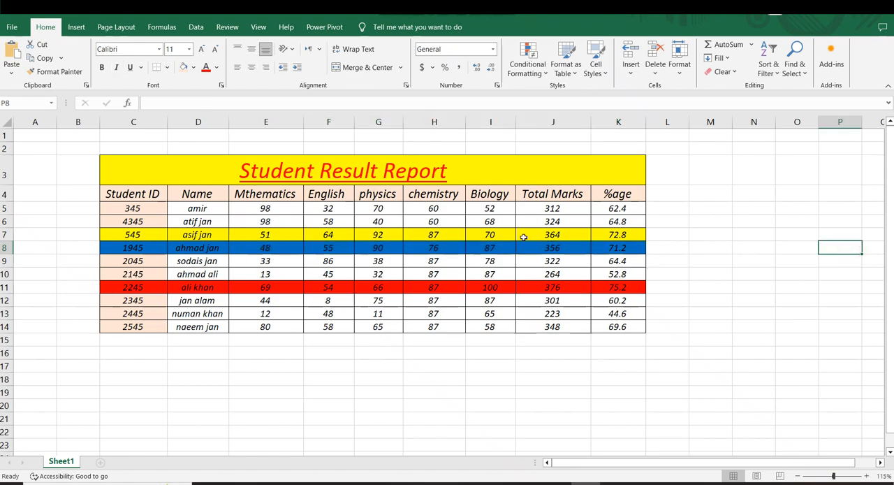
# Set the chemistry mark in H5 and the English mark in F5 to 100 for the first student.
pyautogui.click(423, 210)
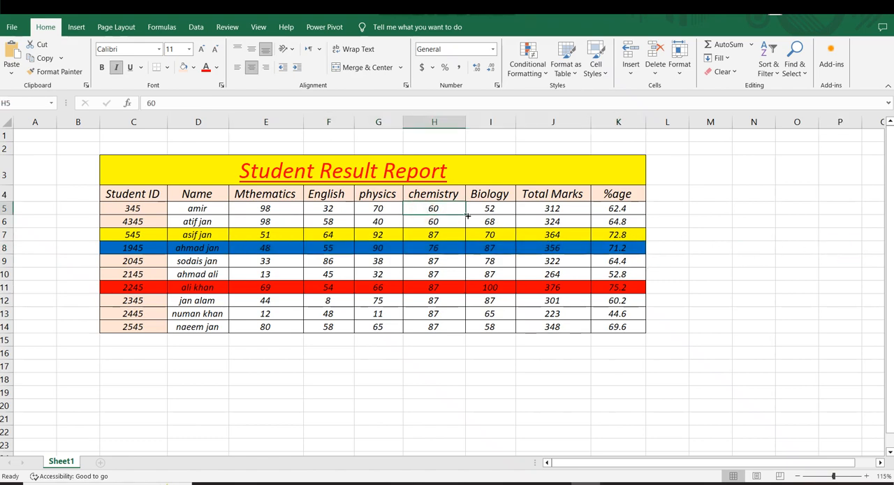
pyautogui.write('100')
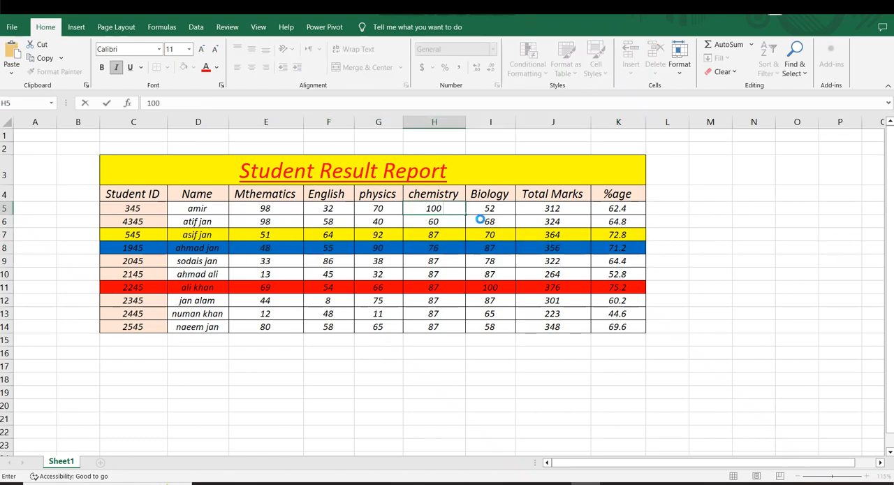
pyautogui.press('Return')
pyautogui.click(318, 205)
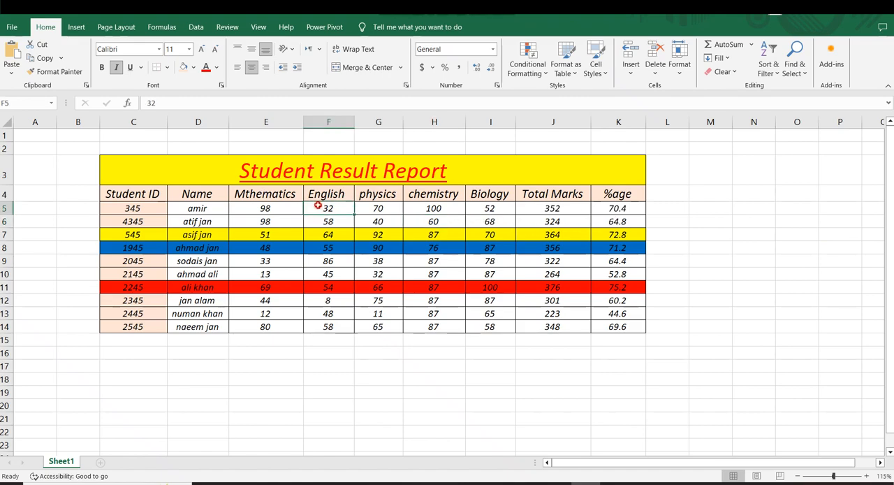
pyautogui.write('1')
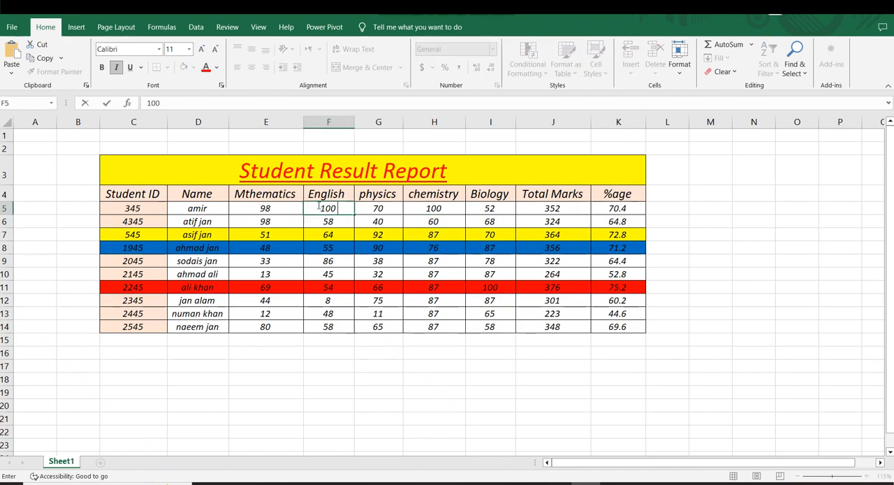
pyautogui.write('00')
pyautogui.press('Return')
# Examine rows 5, 11 and 7 and the full result table to see how the new marks affect the highlighting.
pyautogui.moveTo(616, 212); pyautogui.dragTo(475, 207)
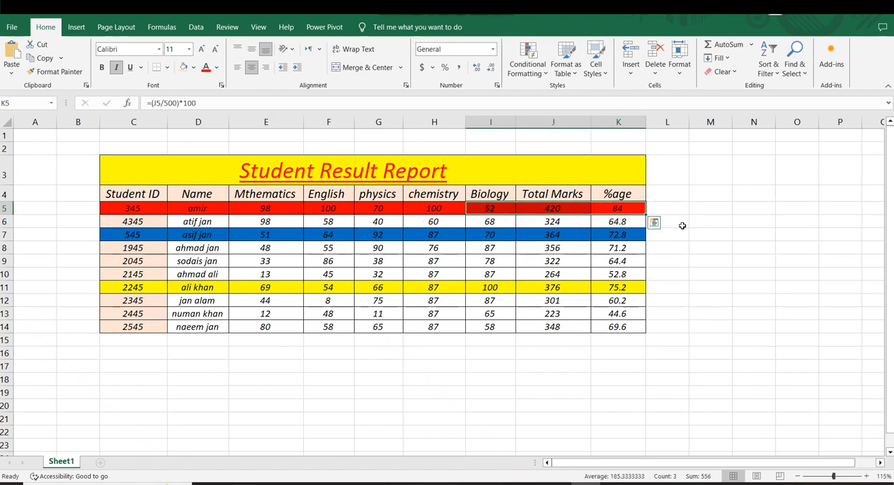
pyautogui.click(557, 211)
pyautogui.click(703, 257)
pyautogui.moveTo(630, 285); pyautogui.dragTo(370, 287)
pyautogui.click(776, 253)
pyautogui.moveTo(618, 236); pyautogui.dragTo(206, 232)
pyautogui.click(619, 261)
pyautogui.moveTo(133, 177); pyautogui.dragTo(617, 327)
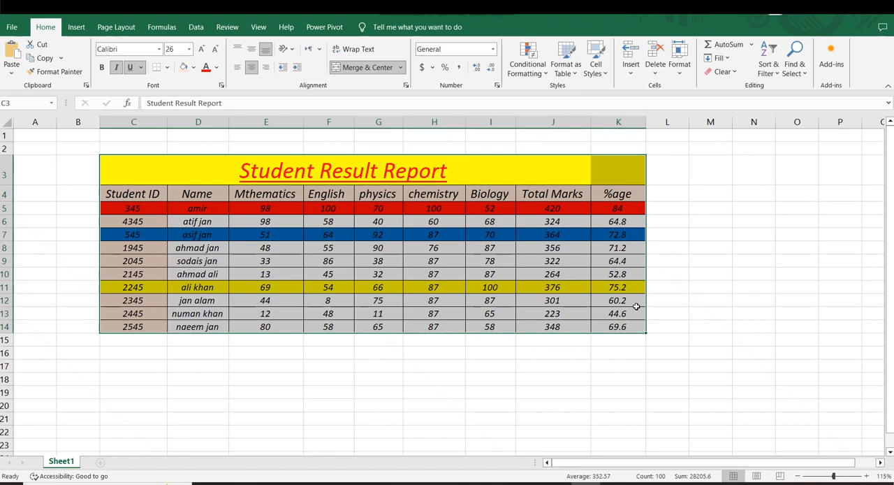
pyautogui.click(701, 282)
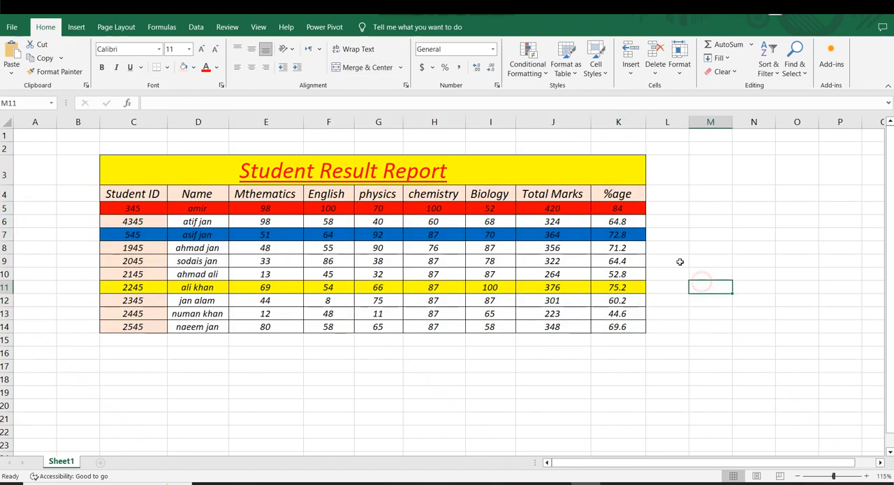
# Review the highlighted rows once more together with the report table and its %age column.
pyautogui.moveTo(622, 210); pyautogui.dragTo(384, 197)
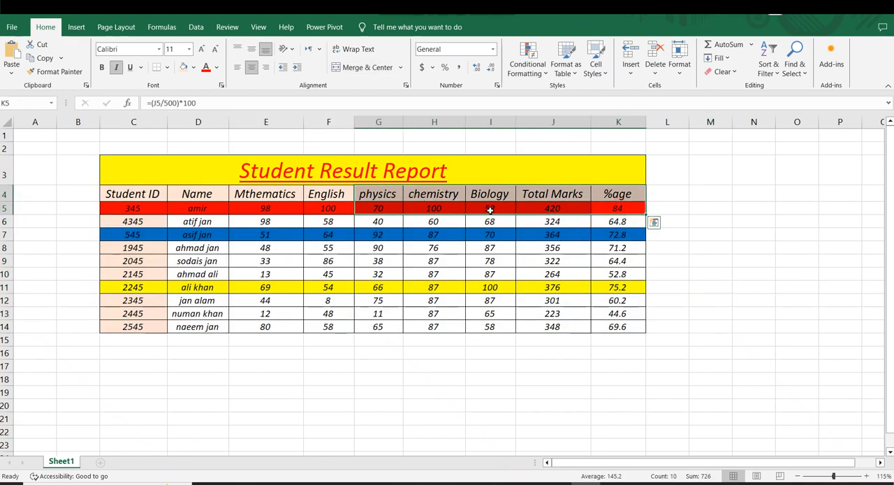
pyautogui.click(737, 224)
pyautogui.moveTo(604, 227); pyautogui.dragTo(462, 234)
pyautogui.click(705, 243)
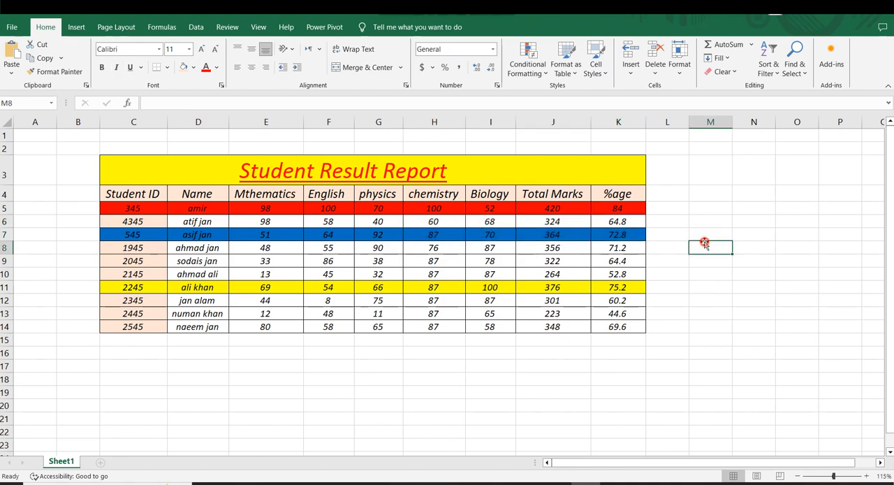
pyautogui.moveTo(639, 275); pyautogui.dragTo(482, 287)
pyautogui.click(662, 273)
pyautogui.click(141, 167)
pyautogui.moveTo(141, 167); pyautogui.dragTo(614, 306)
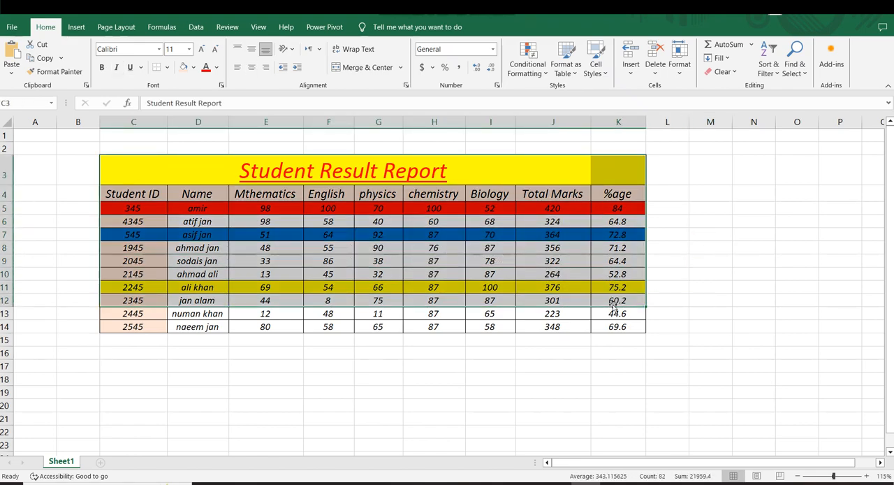
pyautogui.click(720, 292)
pyautogui.moveTo(618, 193); pyautogui.dragTo(649, 314)
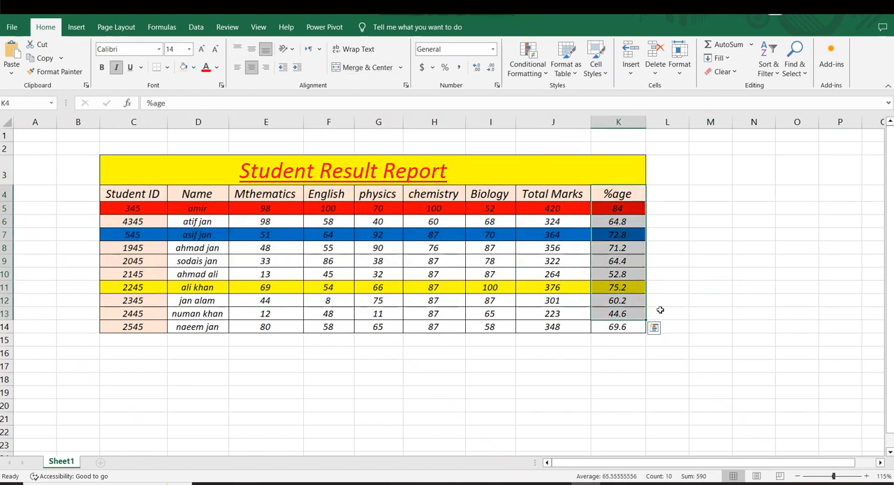
pyautogui.click(716, 292)
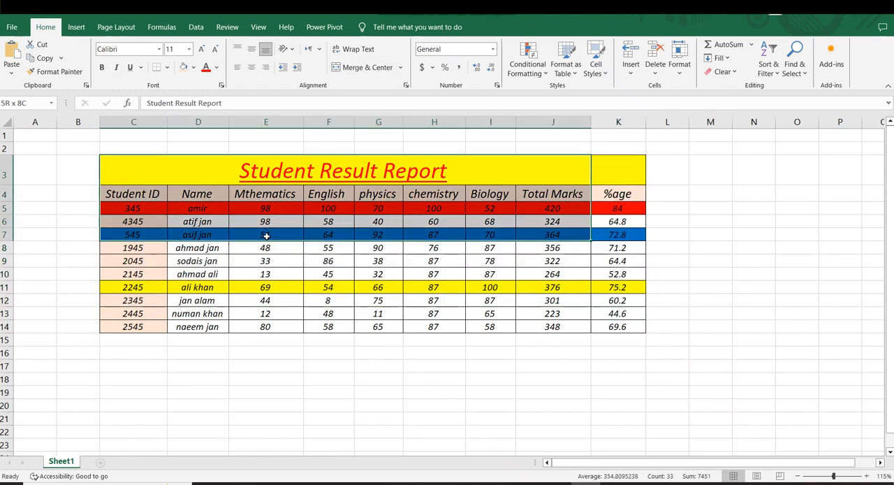